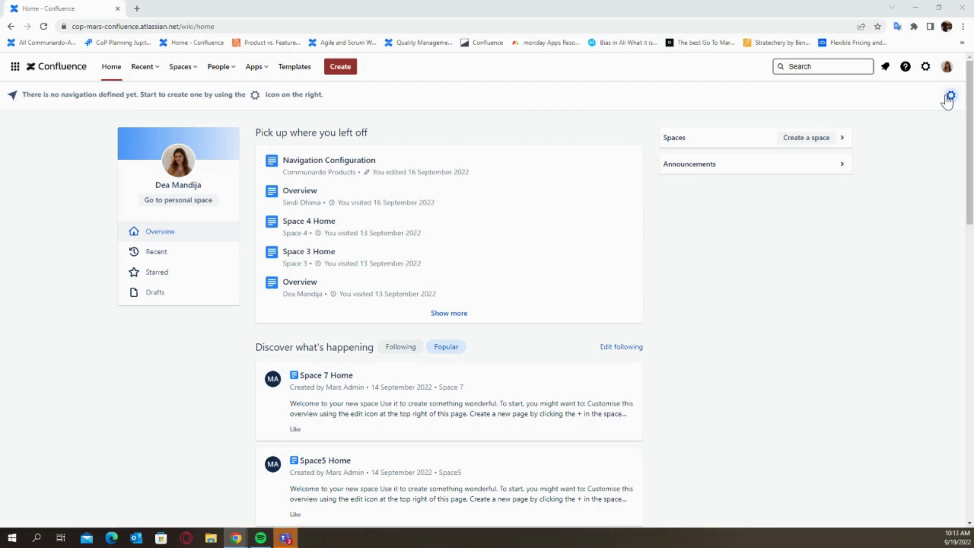
Open the navigation menu configuration and list the element types addable under Root
click(948, 97)
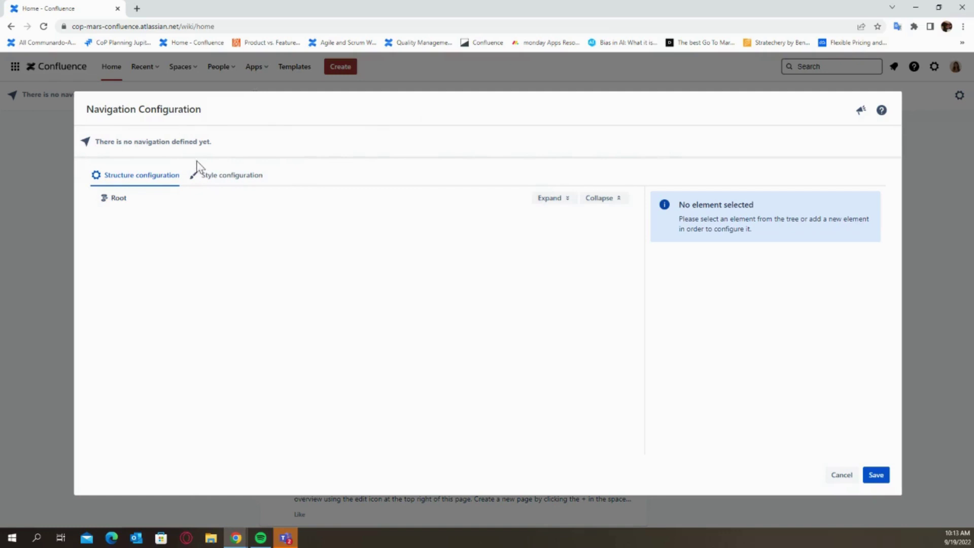
mouse_move(102, 199)
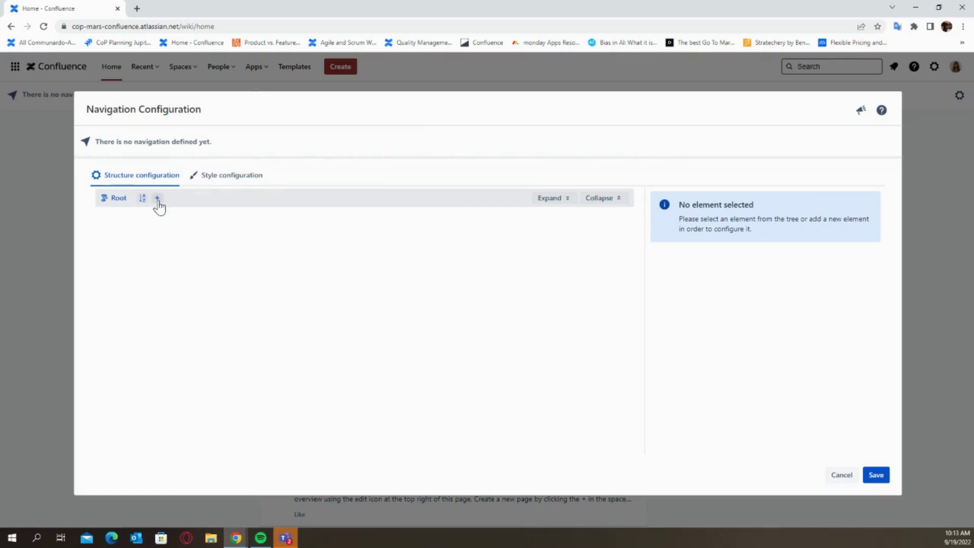
click(158, 198)
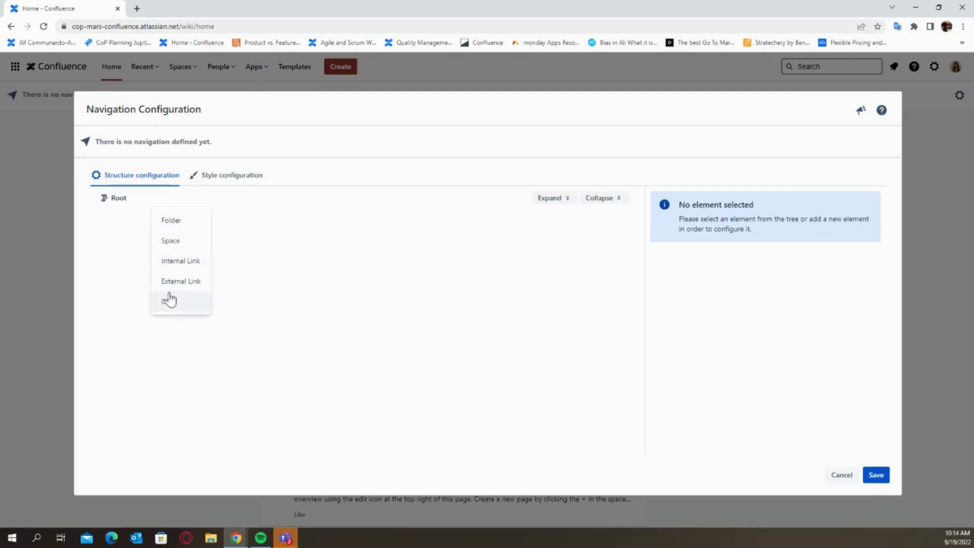
Add a Folder under Root and name it 'Navigation'
click(185, 228)
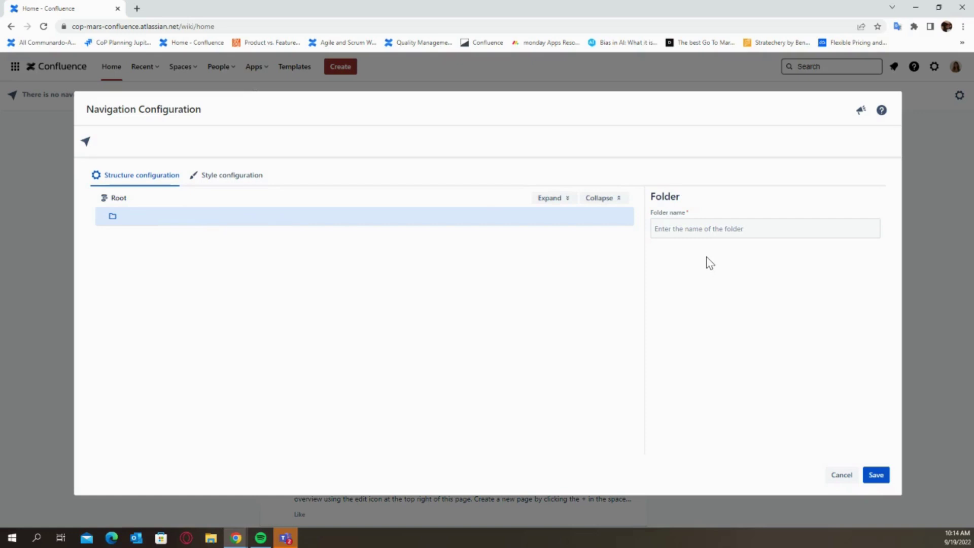
click(726, 231)
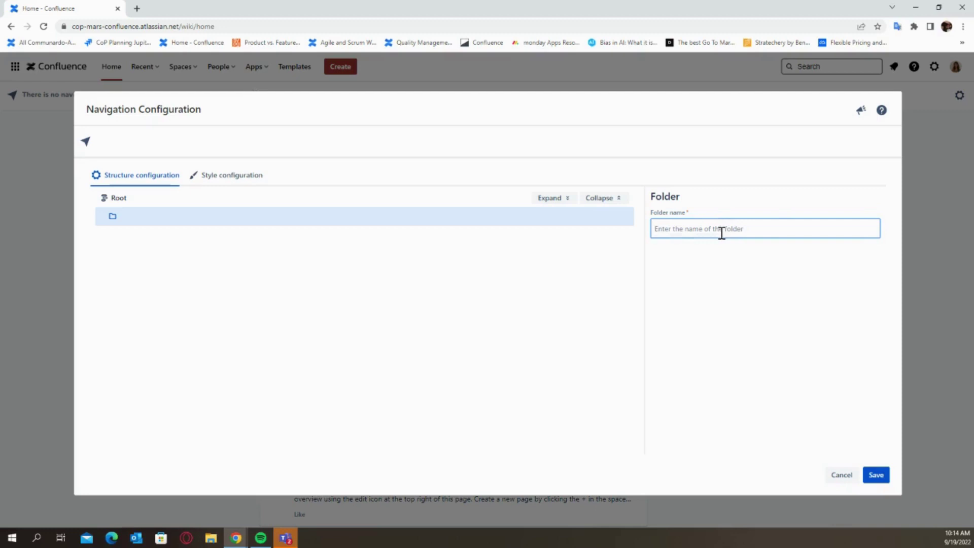
text(Navugat)
key(BackSpace)
key(BackSpace)
key(BackSpace)
text(igati)
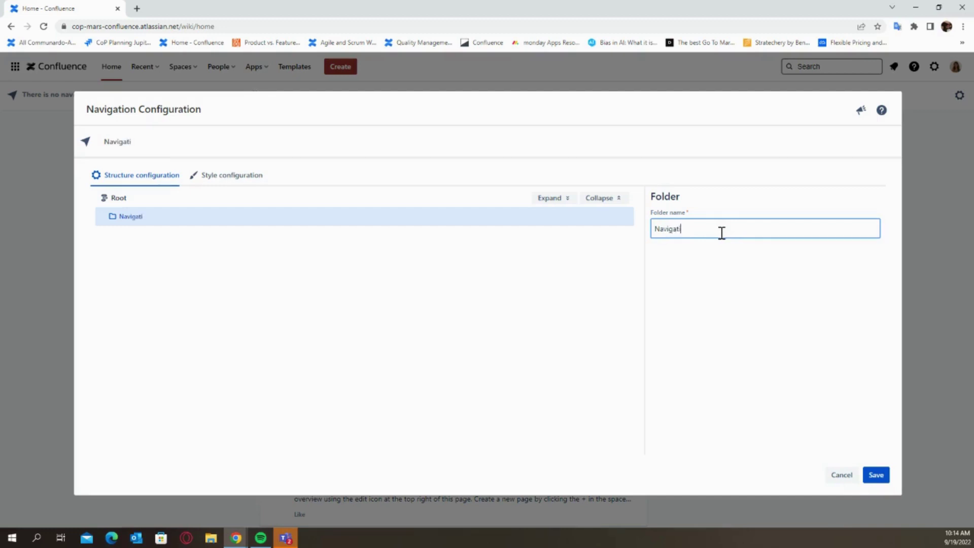
text(on)
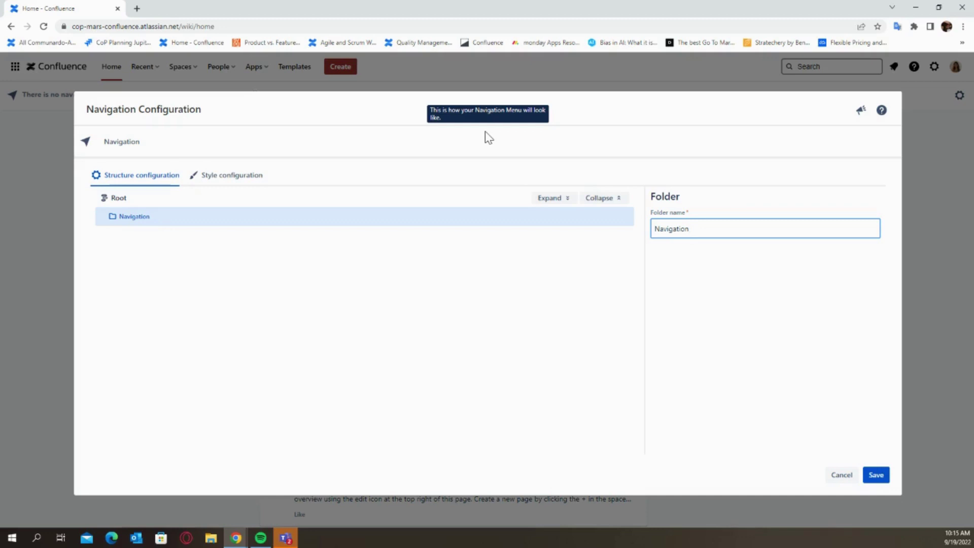
mouse_move(138, 208)
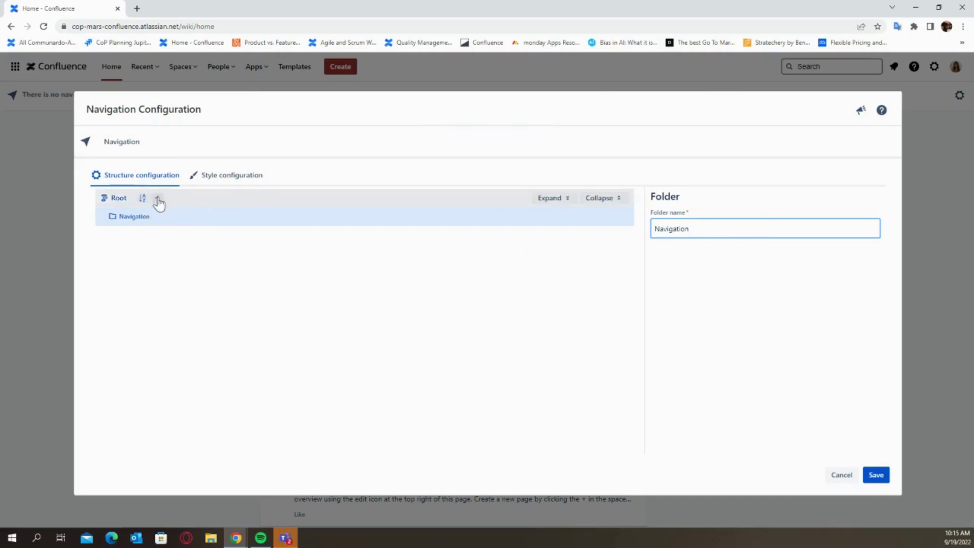
Add a Space entry under Root linked to the Communardo Products space
click(158, 199)
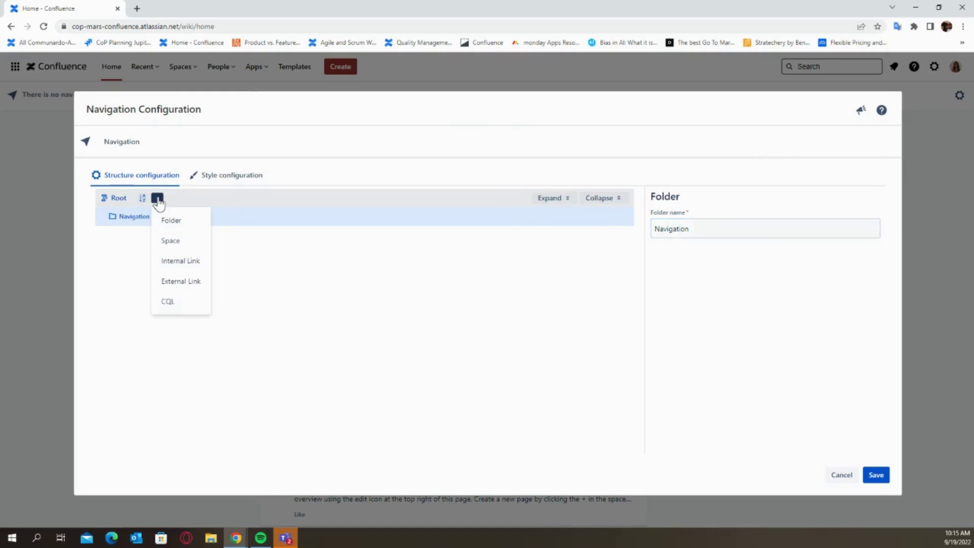
click(162, 241)
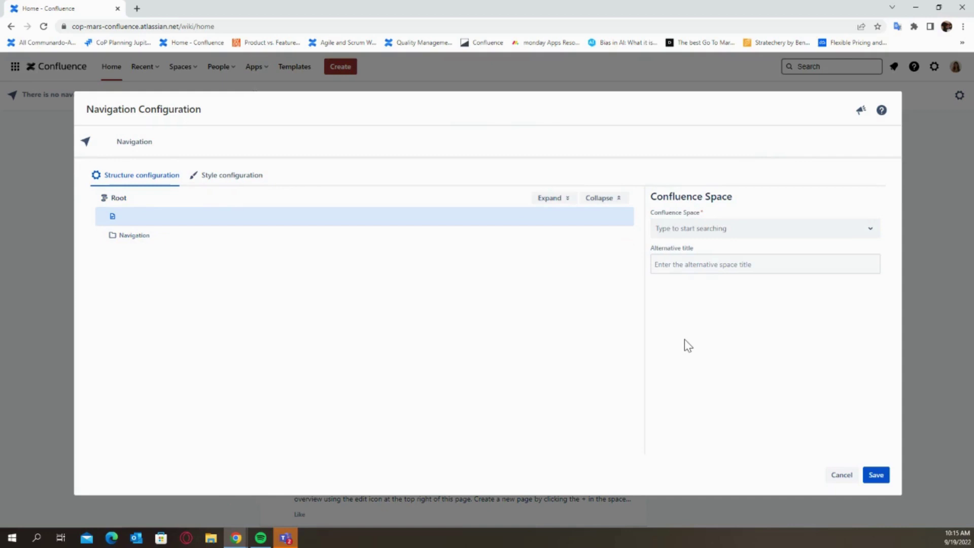
click(702, 231)
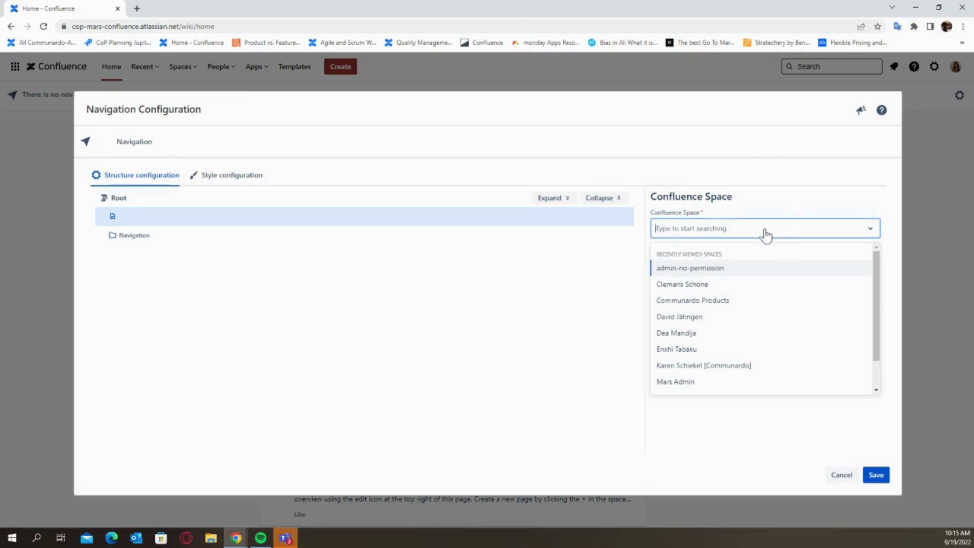
click(748, 302)
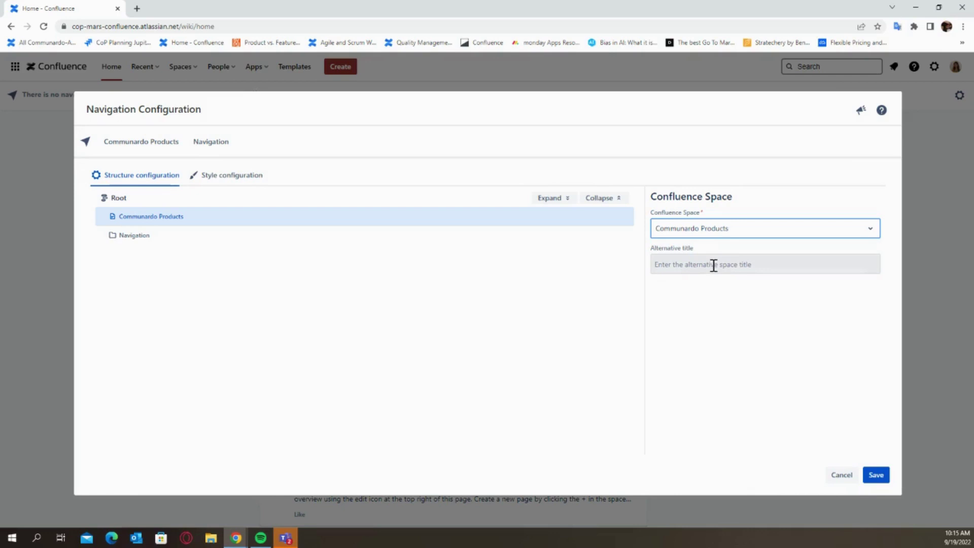
Try 'Test' as the space's alternative title, then clear it so it stays empty
click(714, 265)
text(Tes)
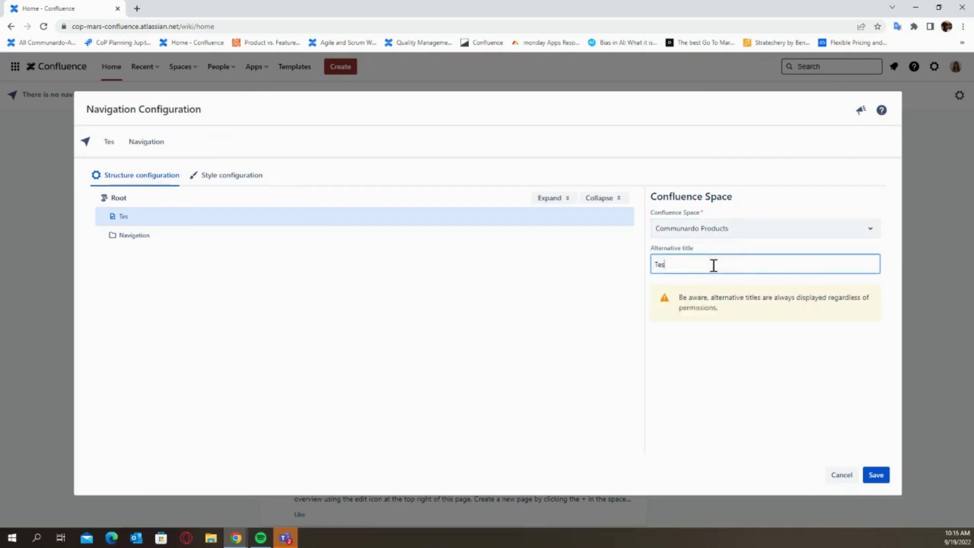
text(t)
drag(678, 297, 741, 320)
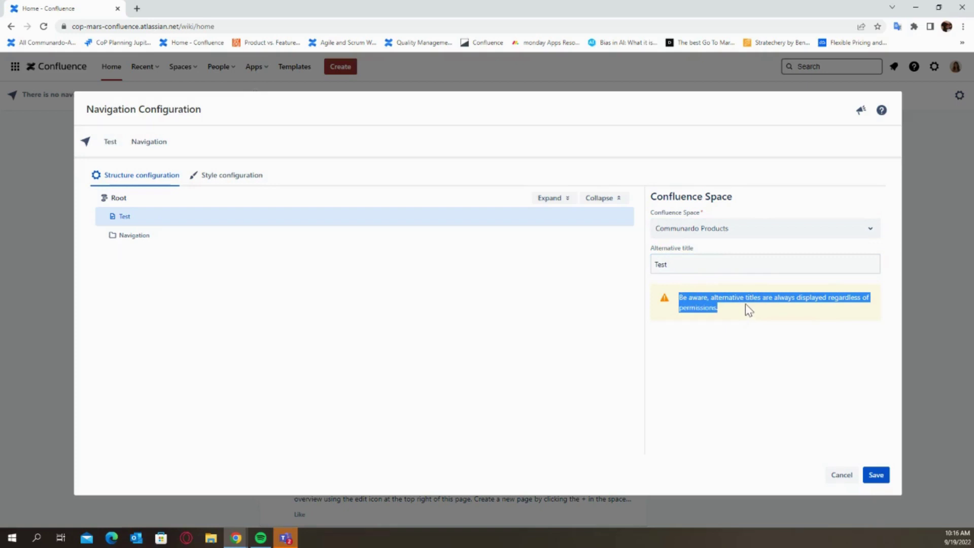
click(741, 337)
click(737, 272)
key(BackSpace)
key(BackSpace)
key(BackSpace)
key(BackSpace)
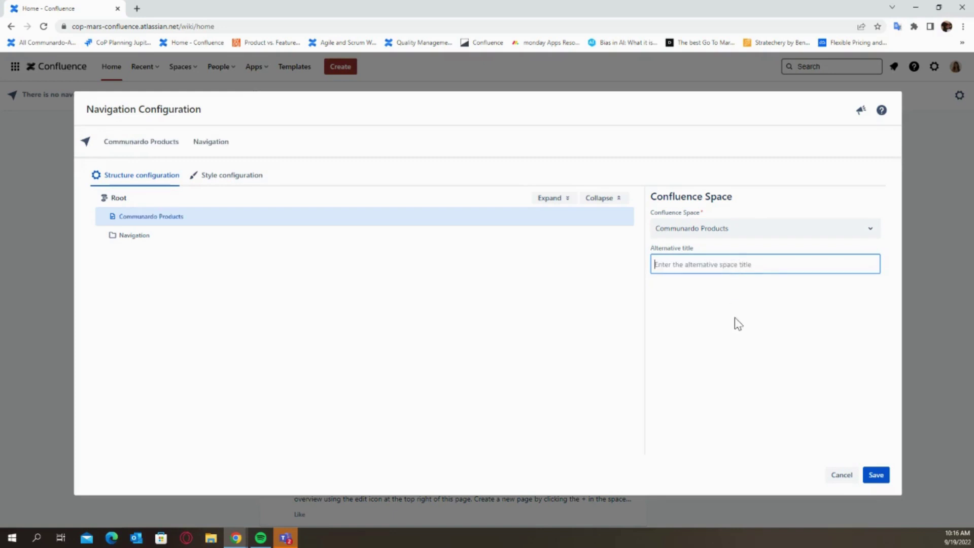
Add an Internal Link to the Overview page with a personal alternative title
click(722, 395)
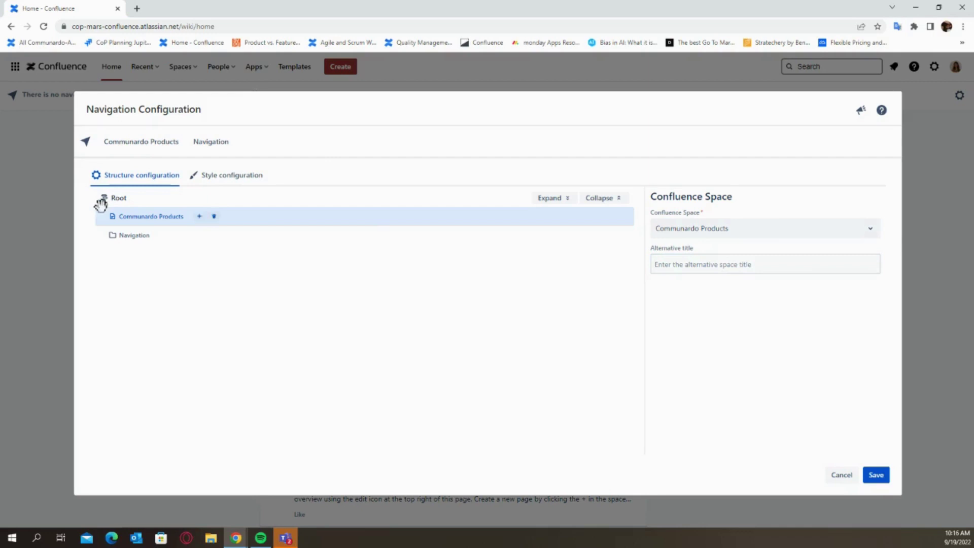
click(158, 198)
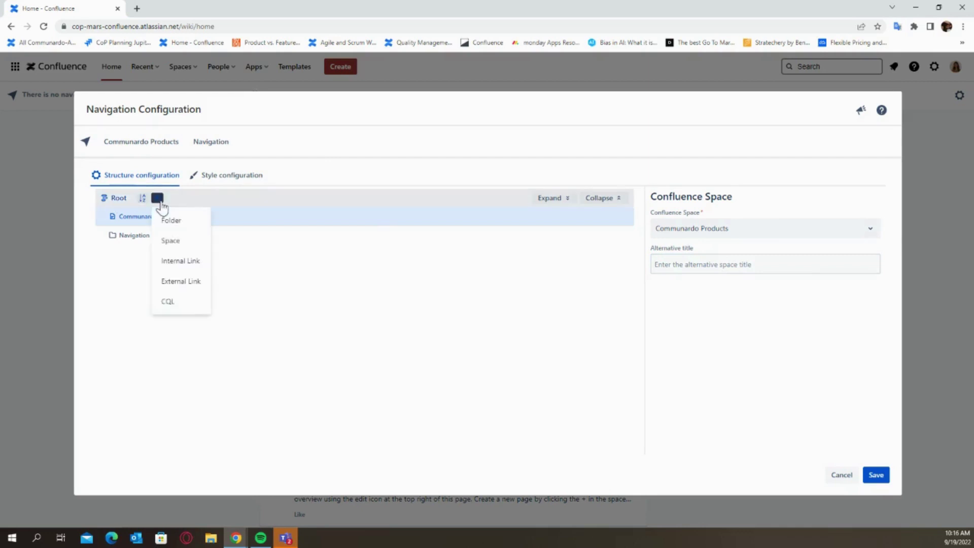
click(190, 262)
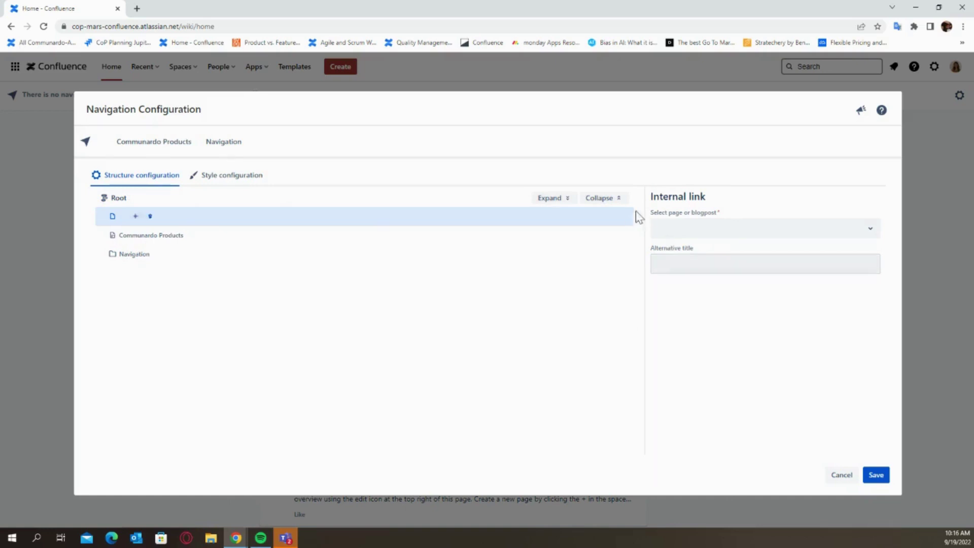
click(669, 230)
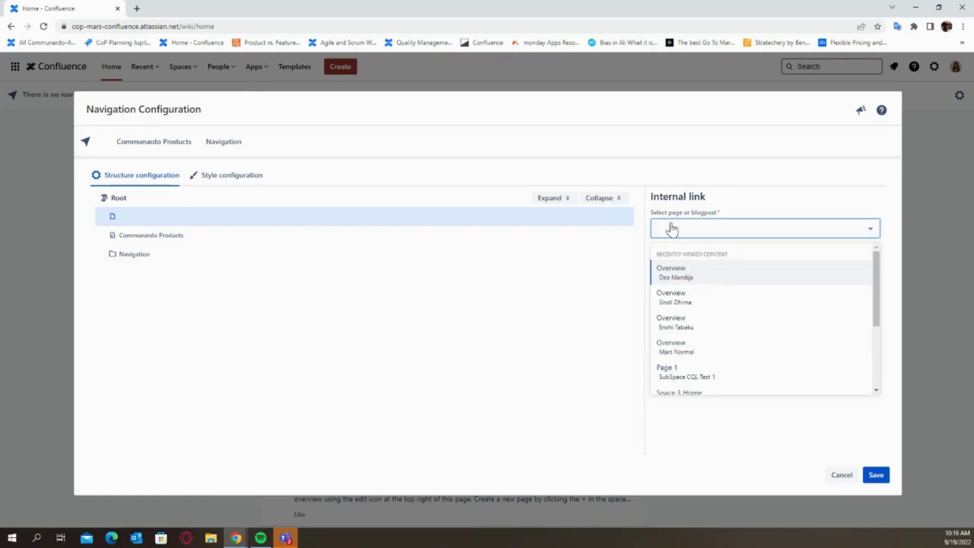
click(809, 279)
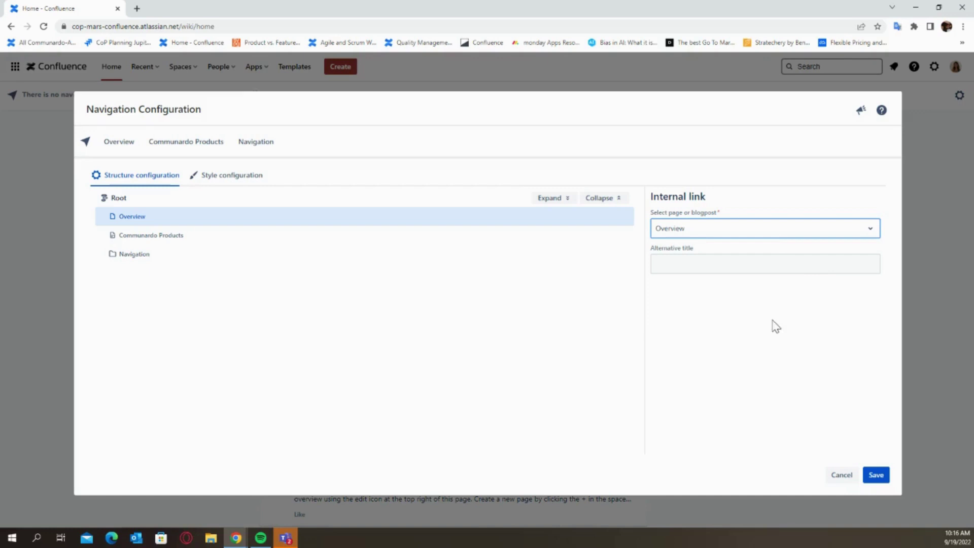
click(732, 265)
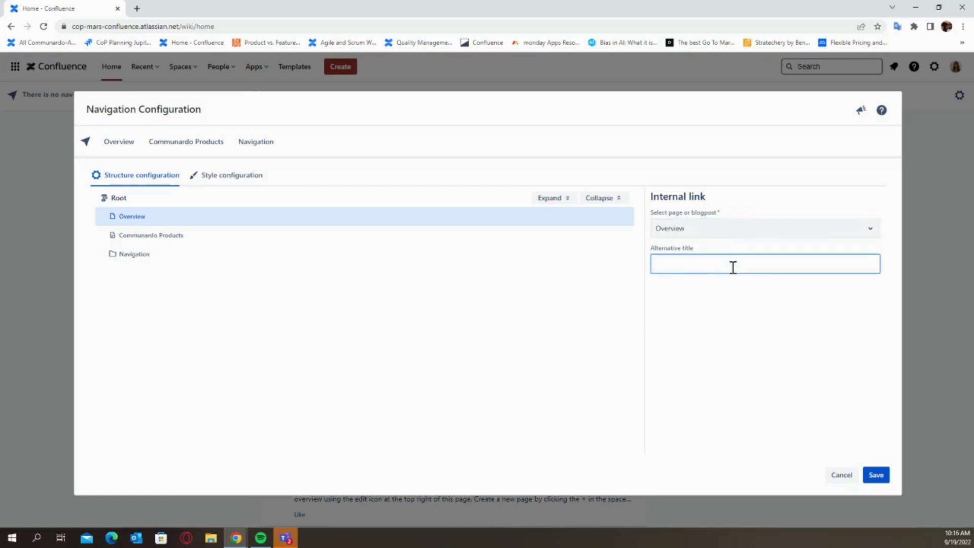
text(Dea's)
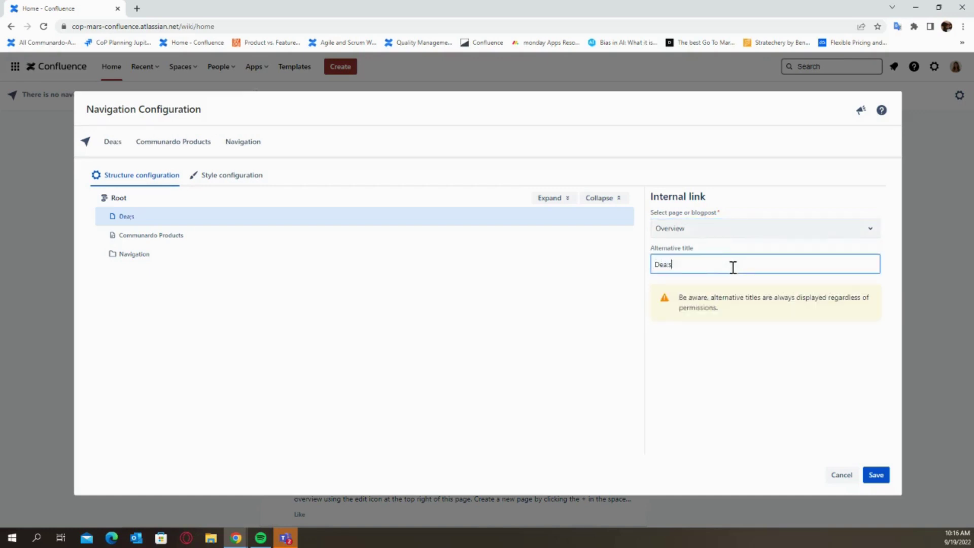
text( overview page)
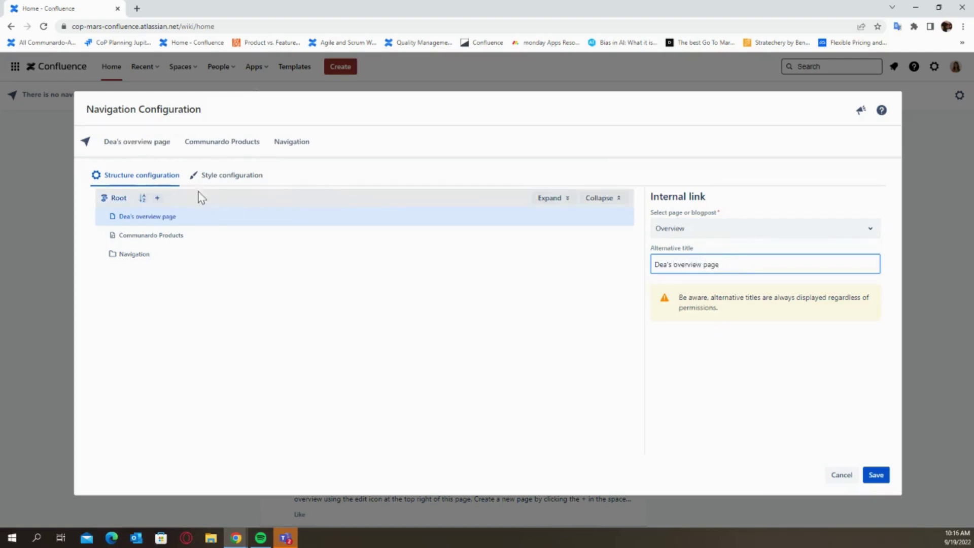
Add a new, empty External Link entry at the top of Root
click(158, 198)
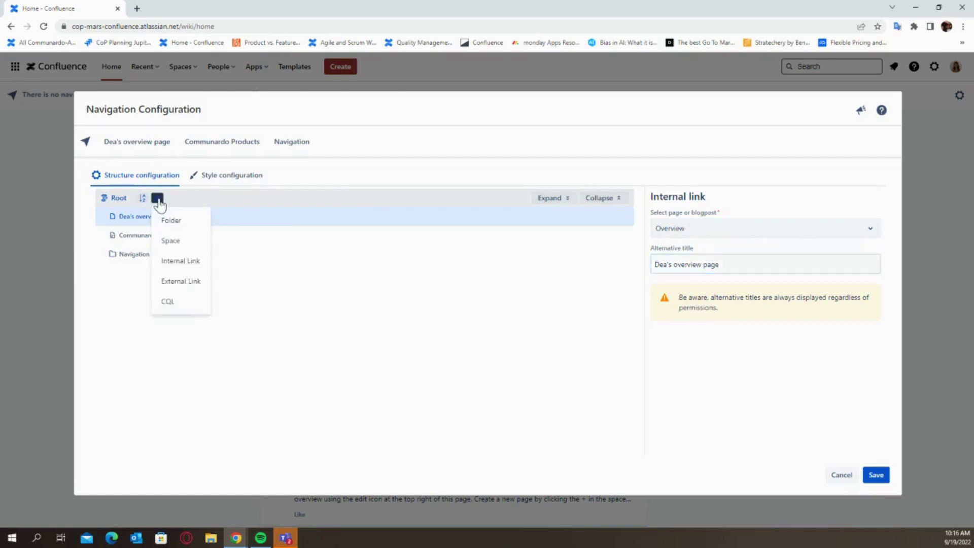
click(175, 281)
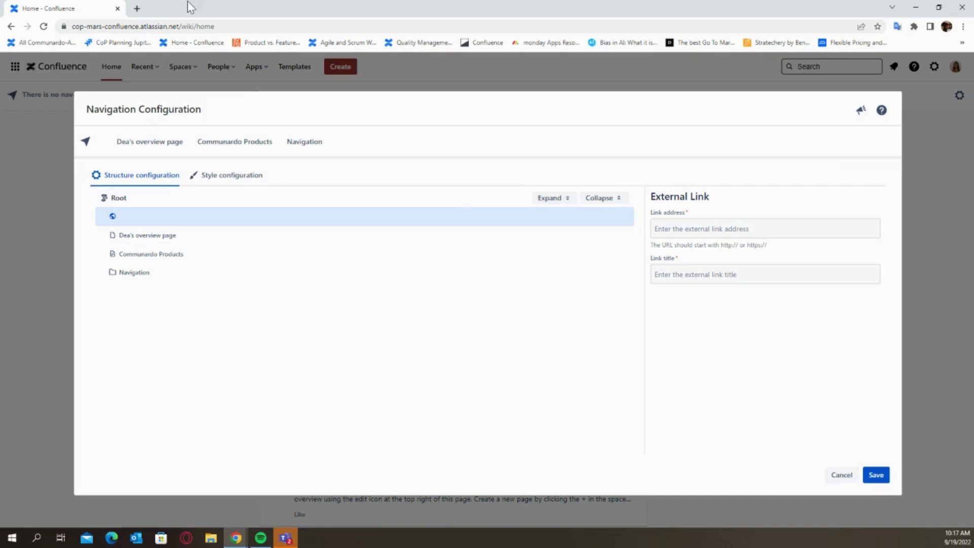
Open the Communardo Blog in a new tab and copy its communardo.com/news-events address
click(138, 10)
text(www)
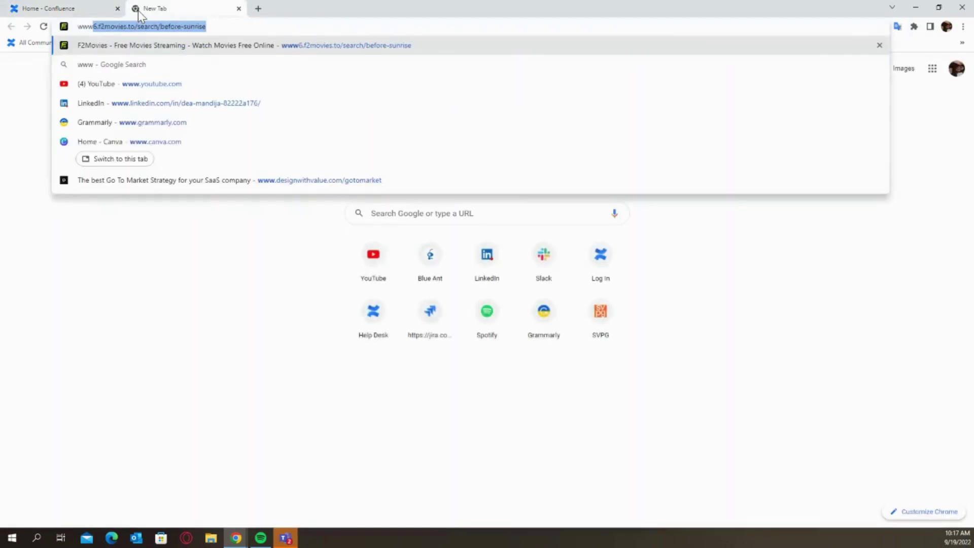
text(.communardo.com/news-events/)
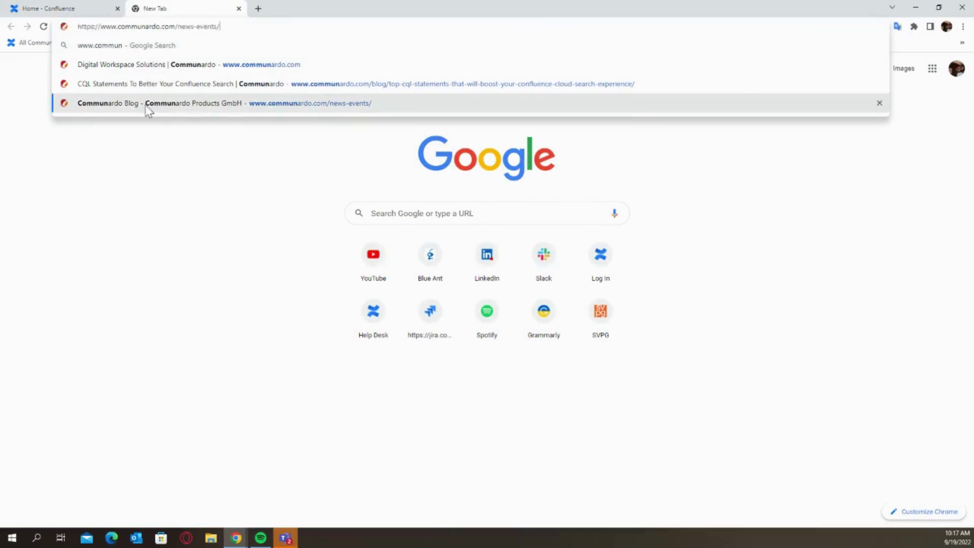
click(145, 105)
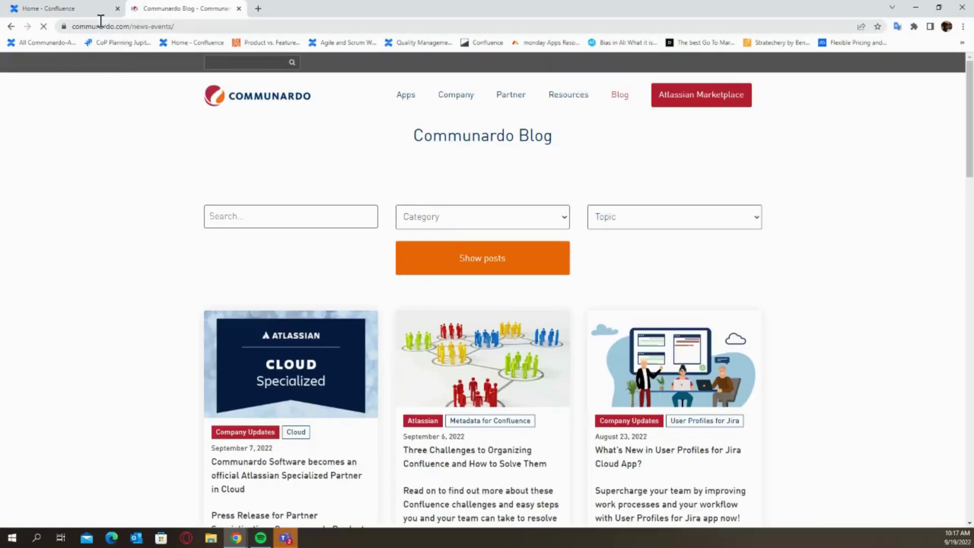
click(200, 26)
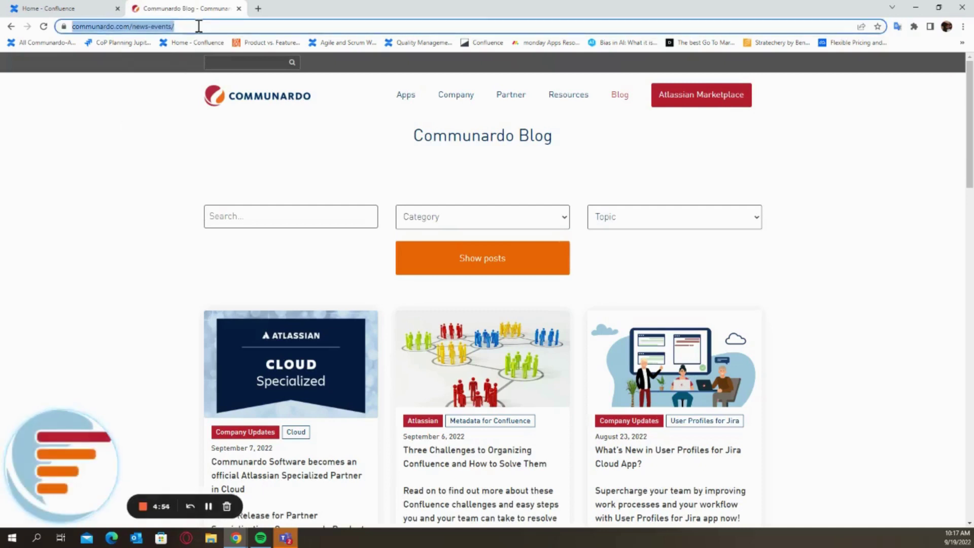
triple_click(172, 27)
right_click(172, 26)
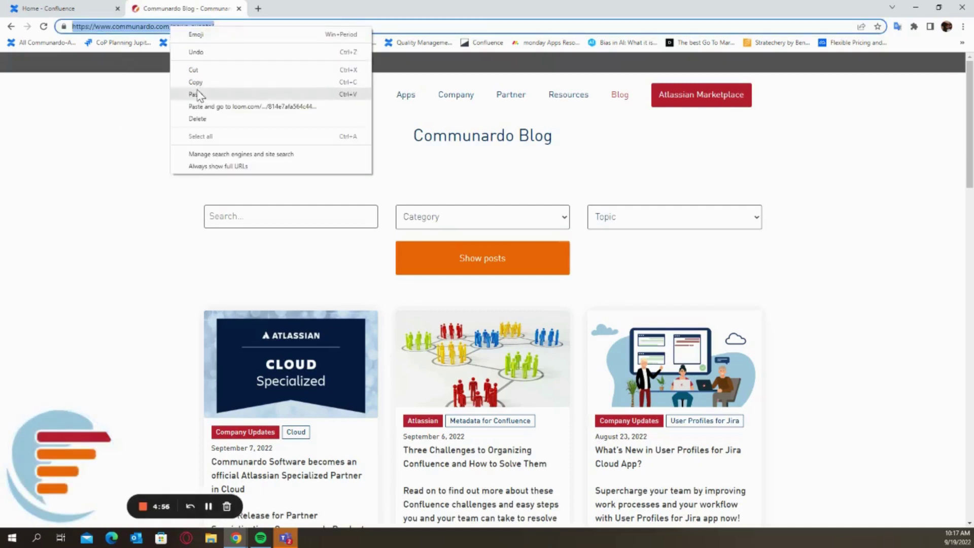
click(197, 81)
key(ctrl+Tab)
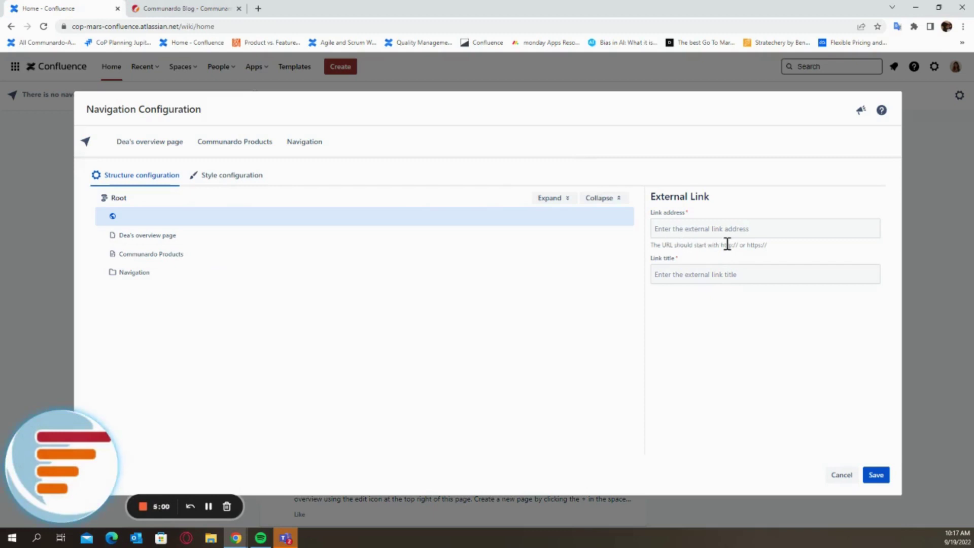
drag(721, 246, 775, 250)
click(772, 245)
click(692, 223)
right_click(693, 224)
click(721, 299)
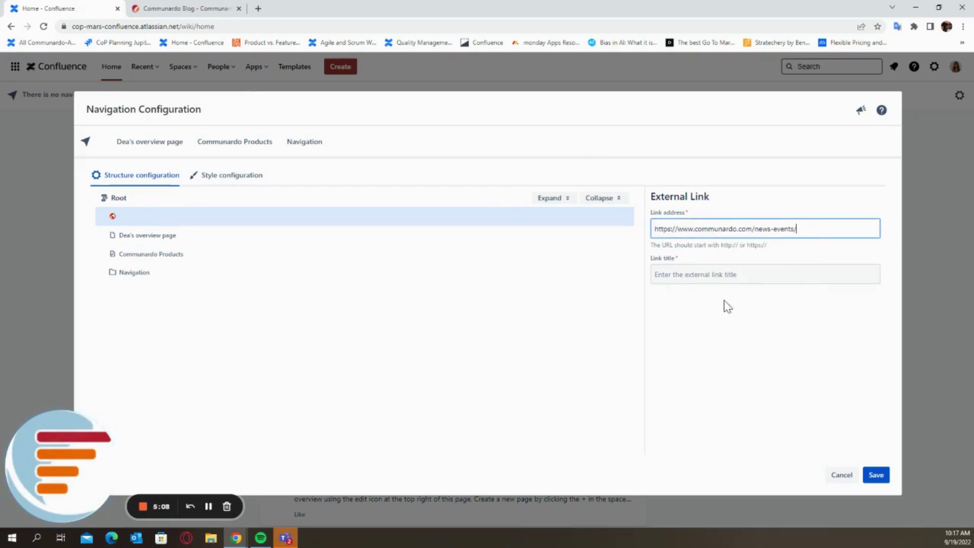
click(696, 276)
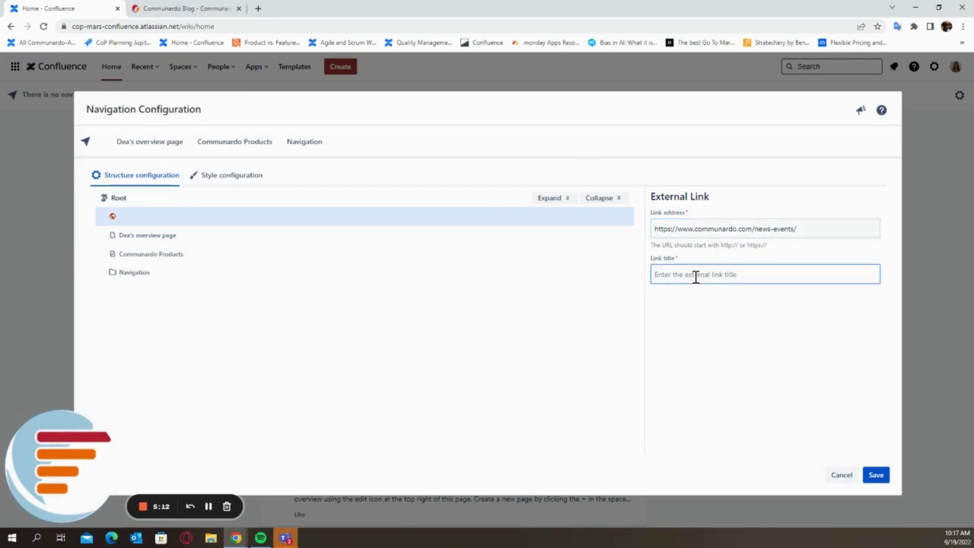
text(Company)
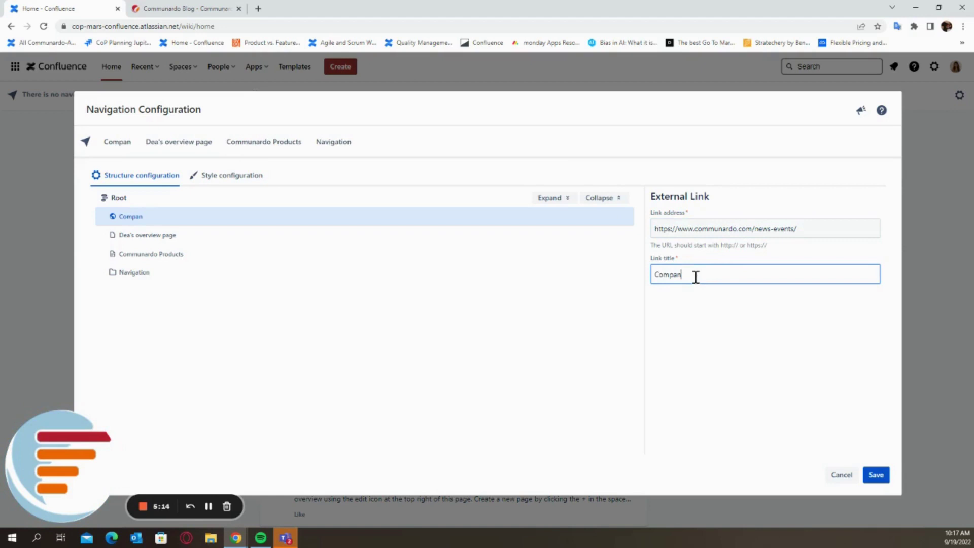
text( events)
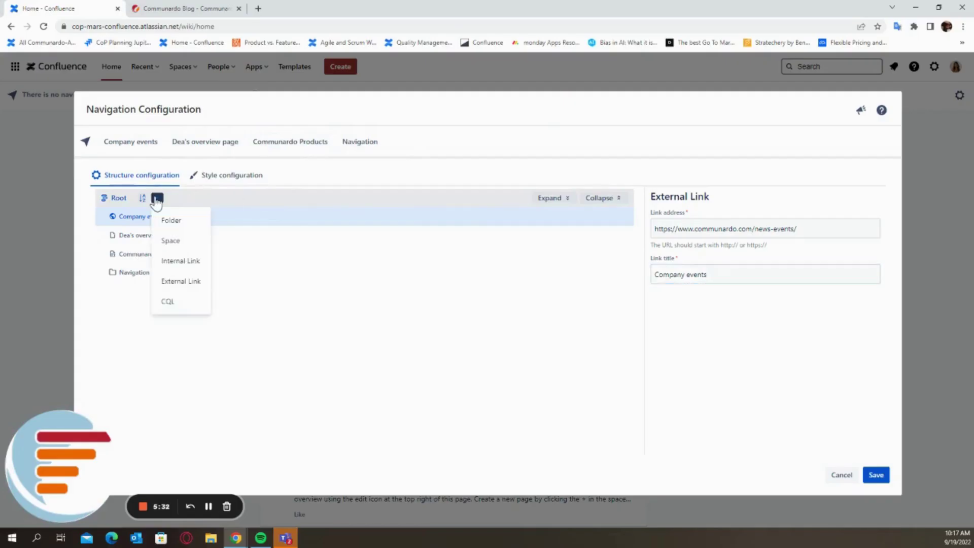
Add a CQL entry to Root and open the CQL documentation in a new tab
click(189, 302)
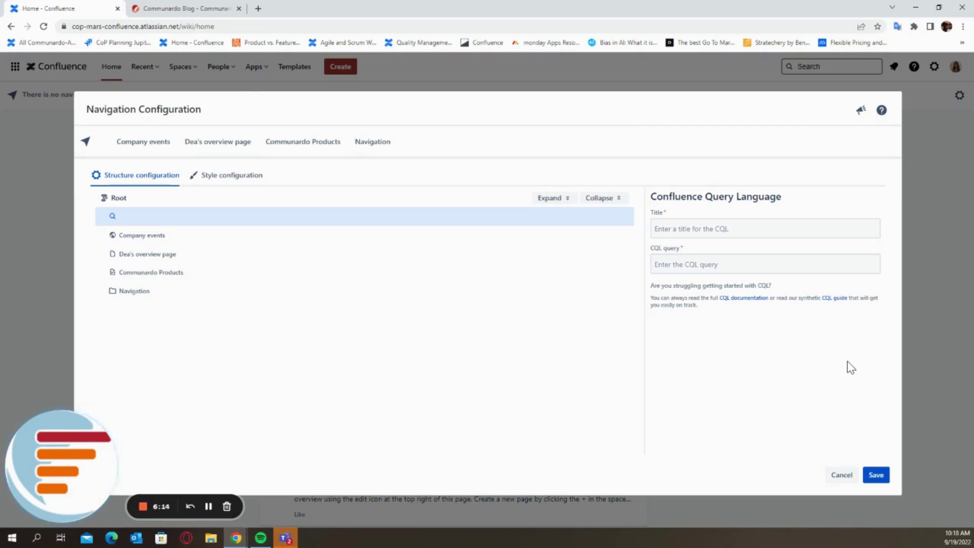
click(742, 302)
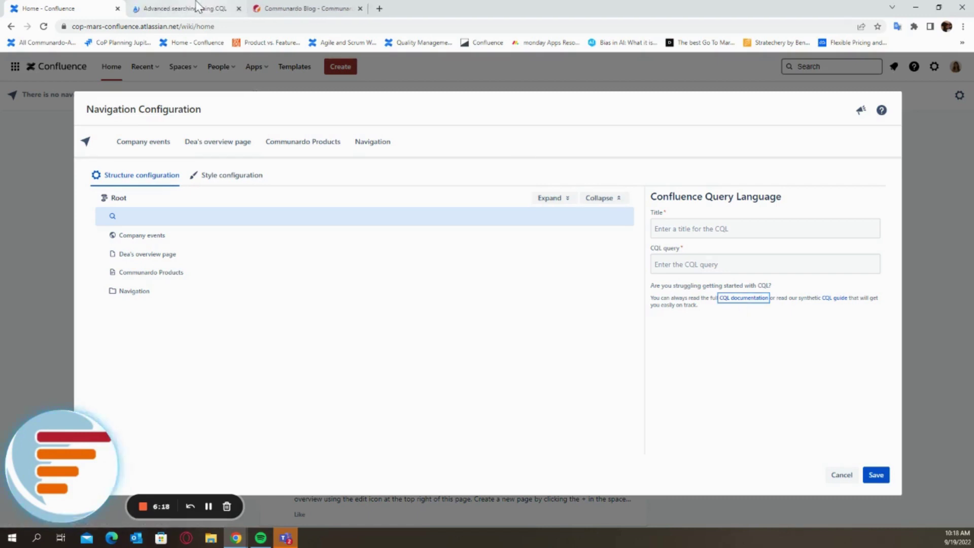
Find the GREATER THAN example in the CQL documentation and copy 'created > startOfMonth()'
click(193, 8)
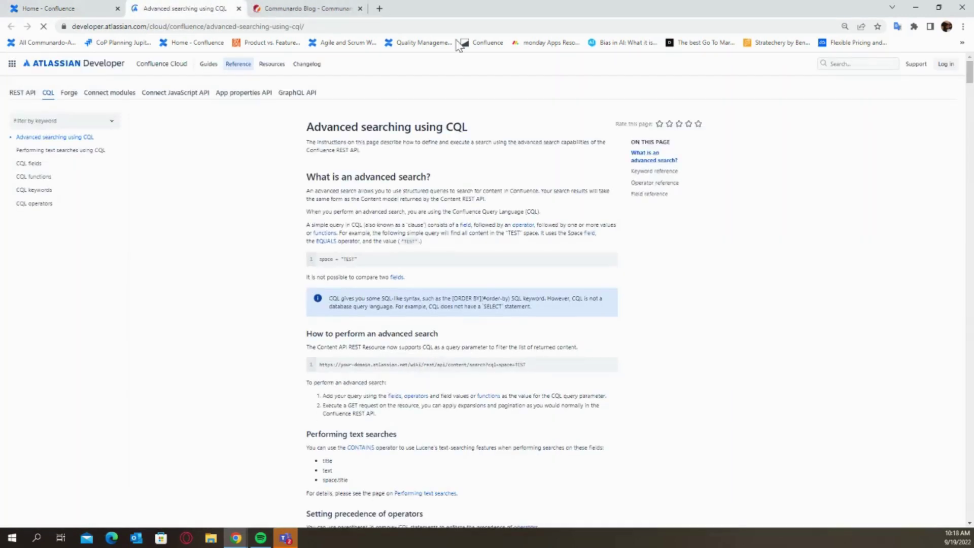
scroll(384, 285, down, 2)
scroll(384, 285, down, 15)
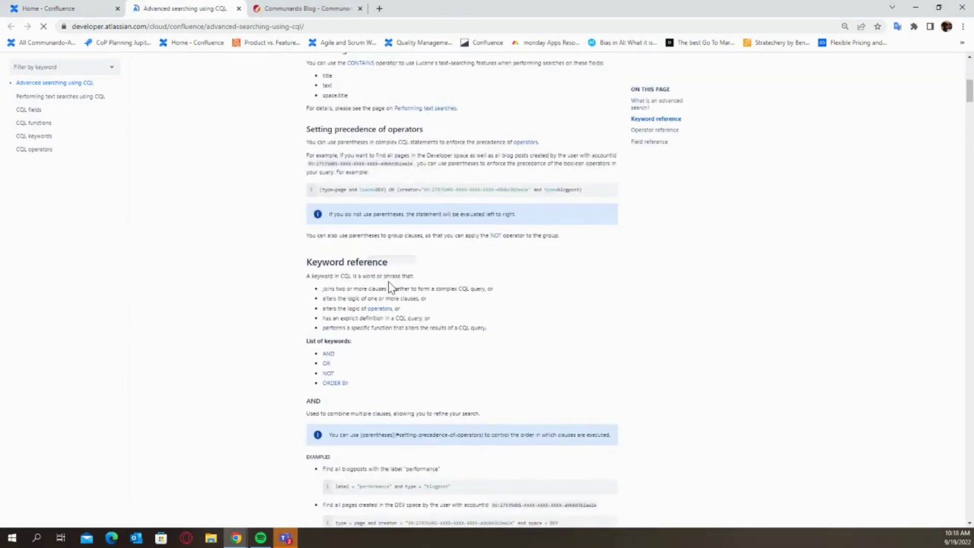
scroll(406, 323, down, 15)
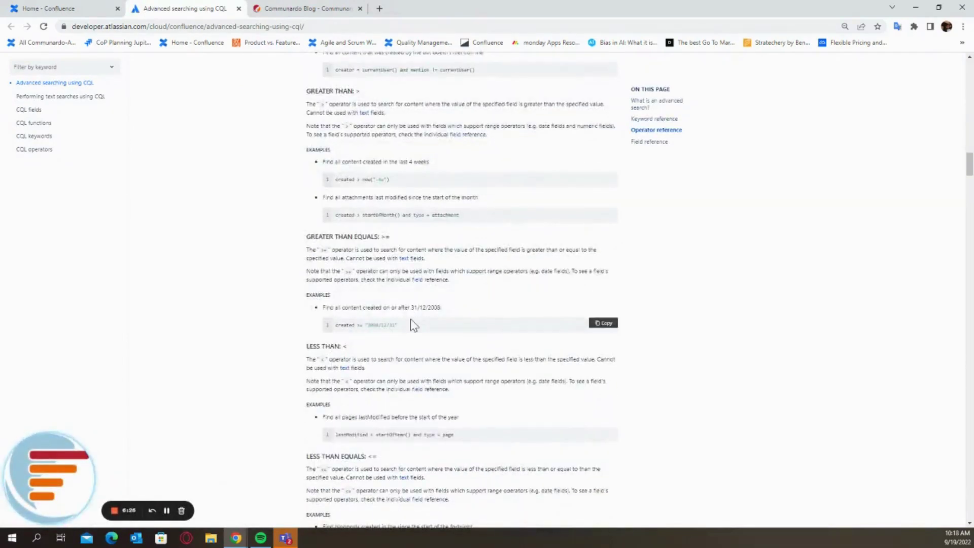
scroll(410, 319, down, 3)
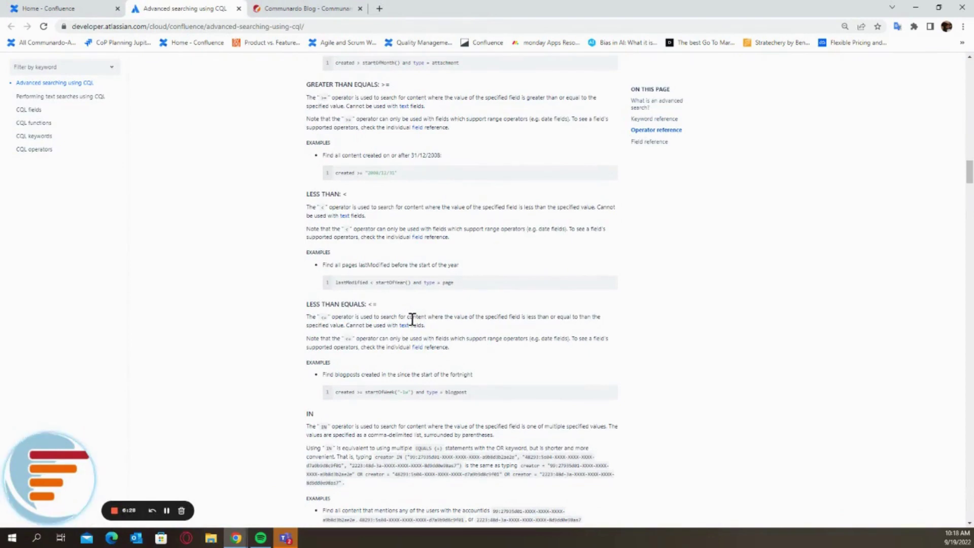
scroll(413, 318, up, 1)
scroll(414, 318, up, 2)
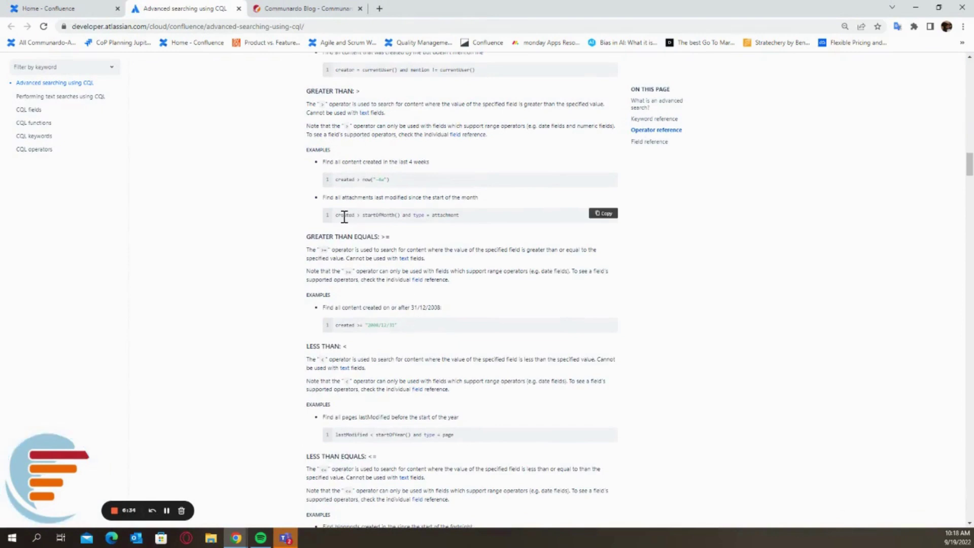
drag(335, 216, 387, 217)
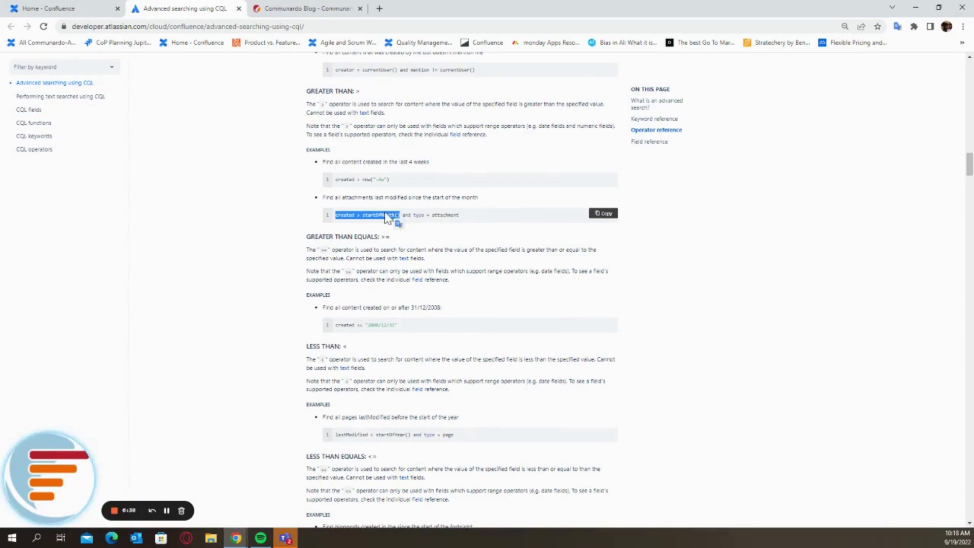
right_click(388, 217)
click(391, 219)
Scroll through the Communardo top CQL statements blog post, then return to the Confluence tab
click(32, 6)
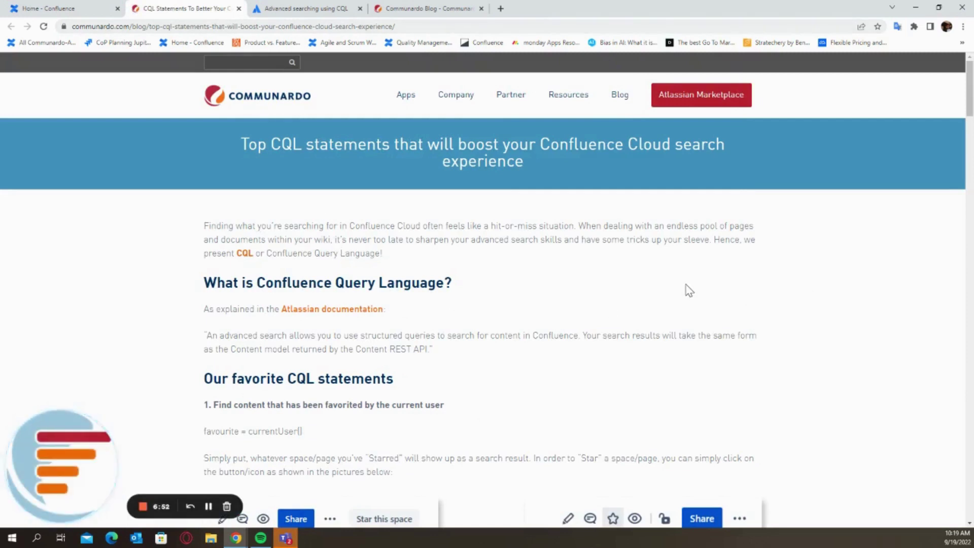
scroll(687, 293, down, 1)
scroll(688, 297, down, 1)
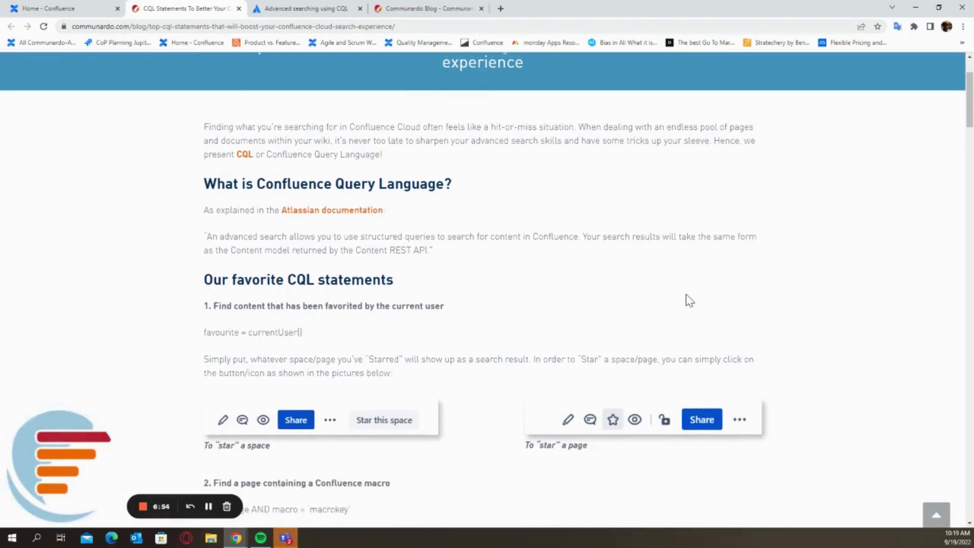
scroll(687, 300, down, 10)
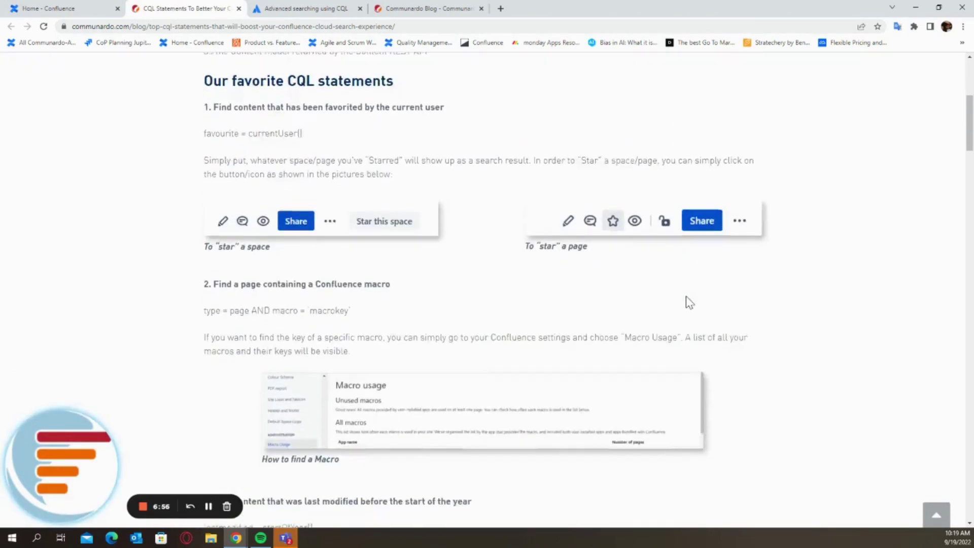
scroll(687, 307, up, 2)
scroll(687, 309, up, 4)
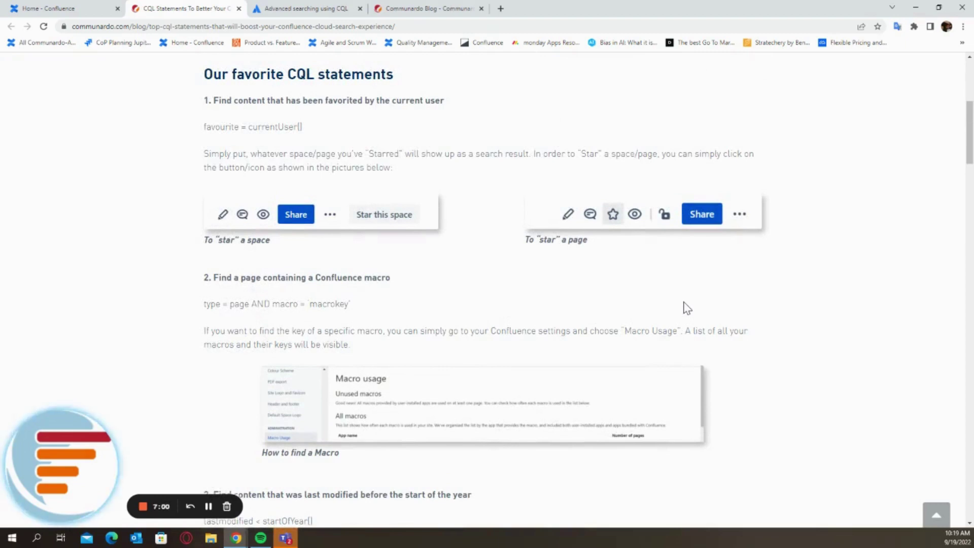
scroll(688, 308, down, 2)
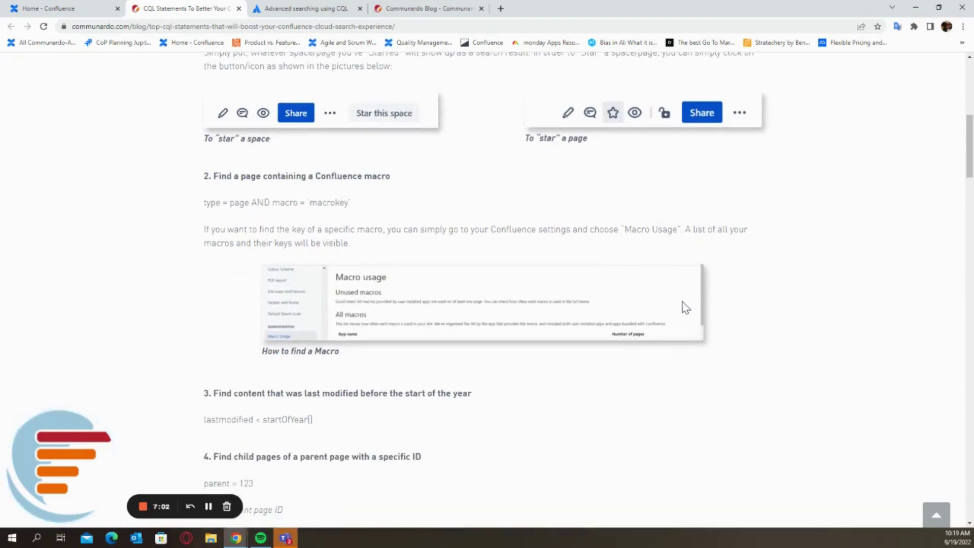
scroll(685, 308, down, 10)
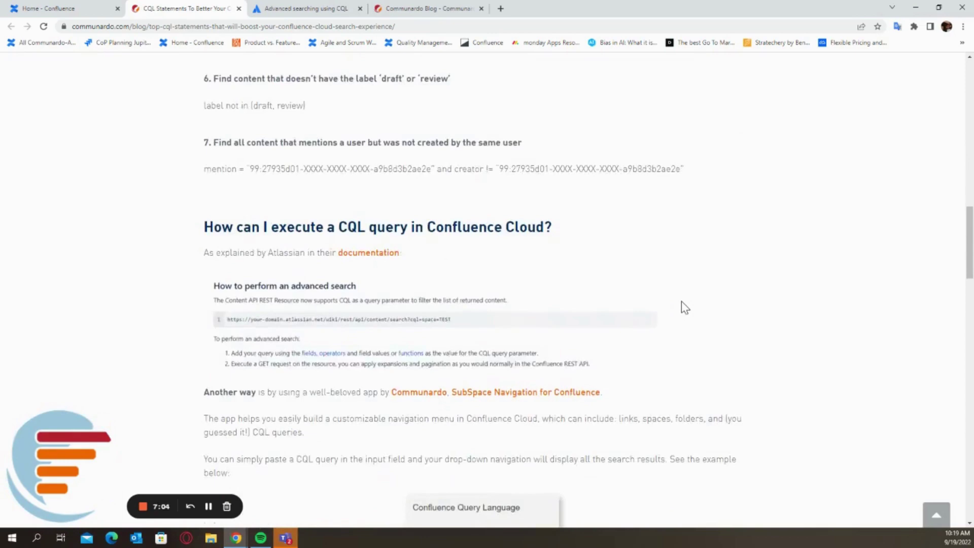
scroll(685, 308, down, 15)
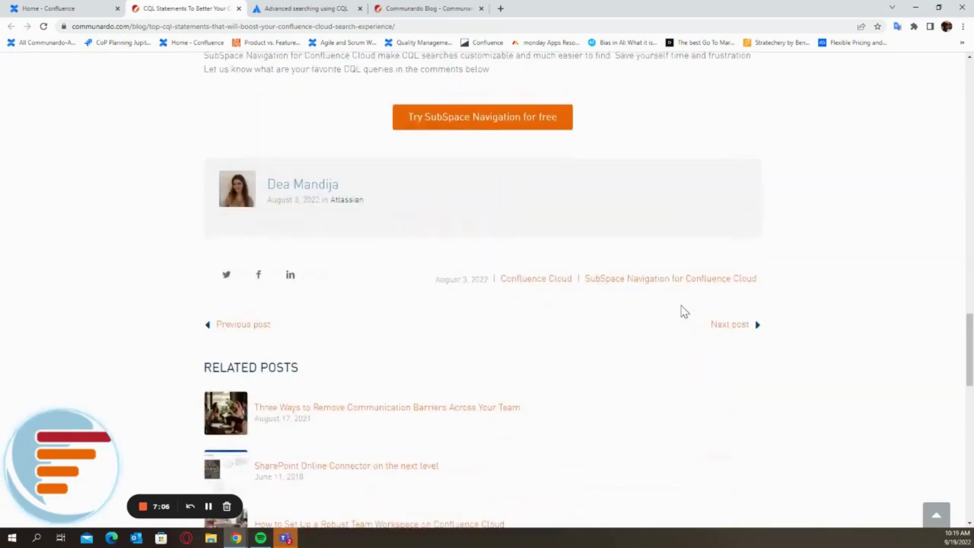
scroll(684, 311, up, 16)
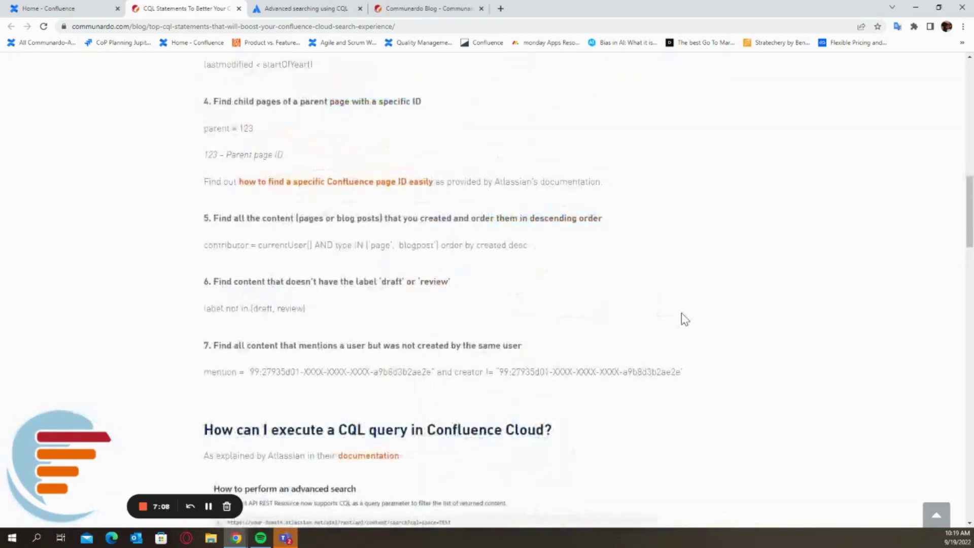
scroll(685, 320, up, 18)
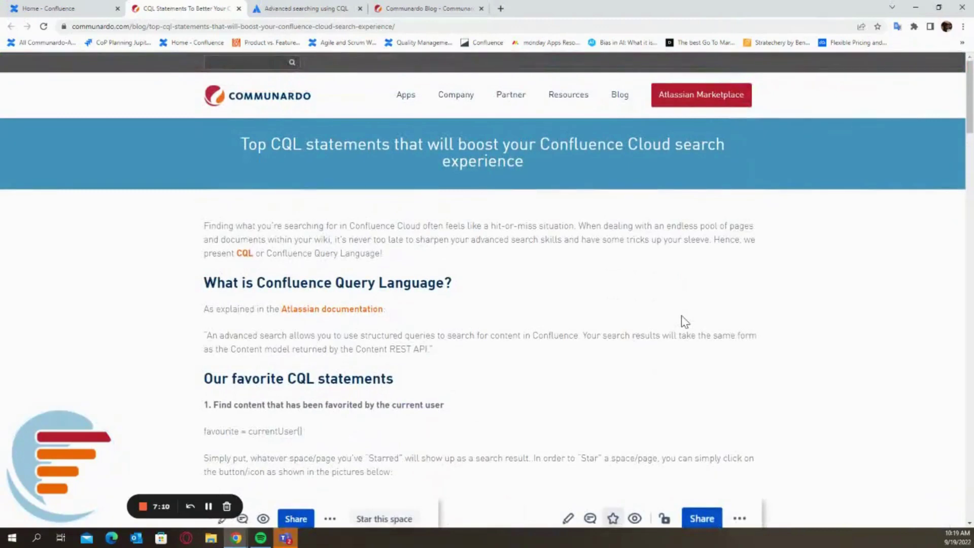
scroll(684, 322, down, 5)
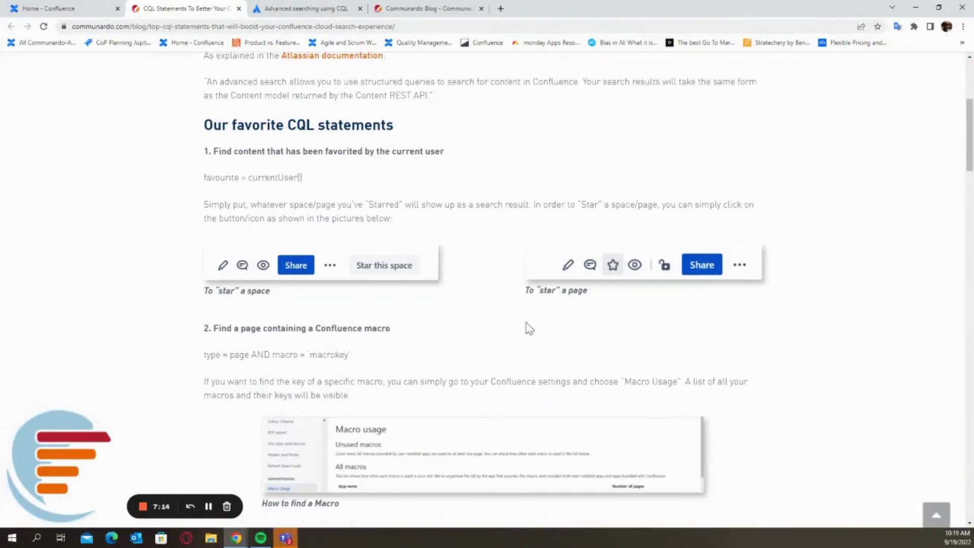
click(47, 8)
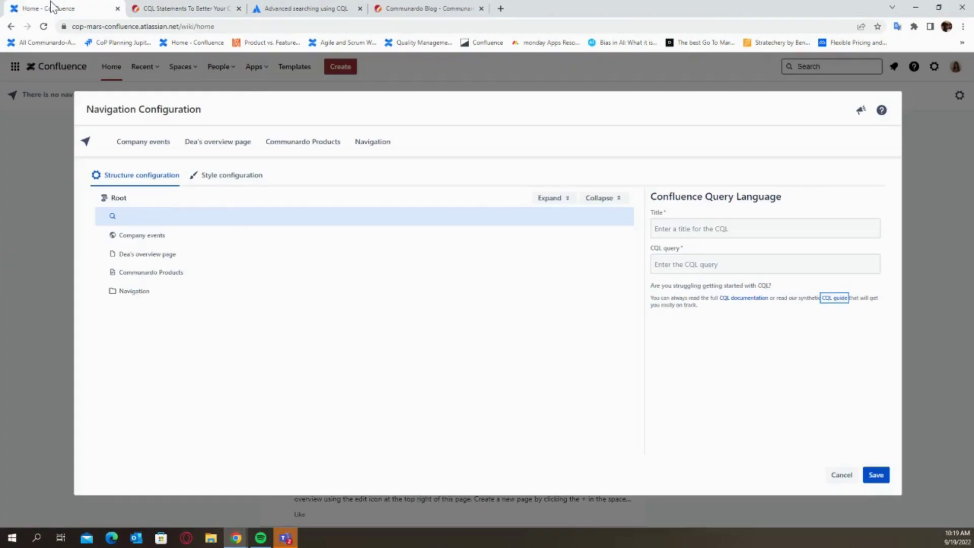
Paste created > startOfMonth() as the new entry's CQL query
click(762, 260)
right_click(763, 261)
click(800, 340)
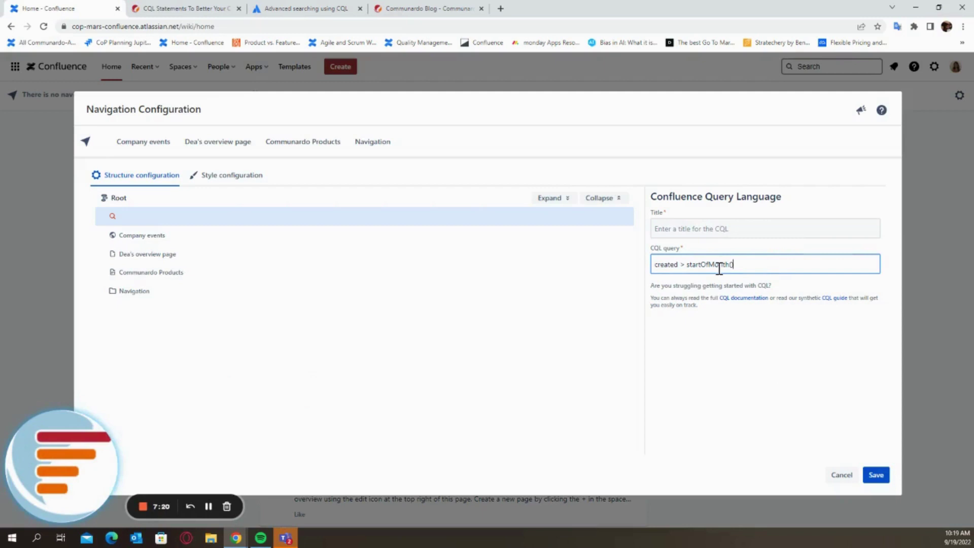
Title the entry 'After the start of the month', correcting the typo, and save the navigation
click(702, 235)
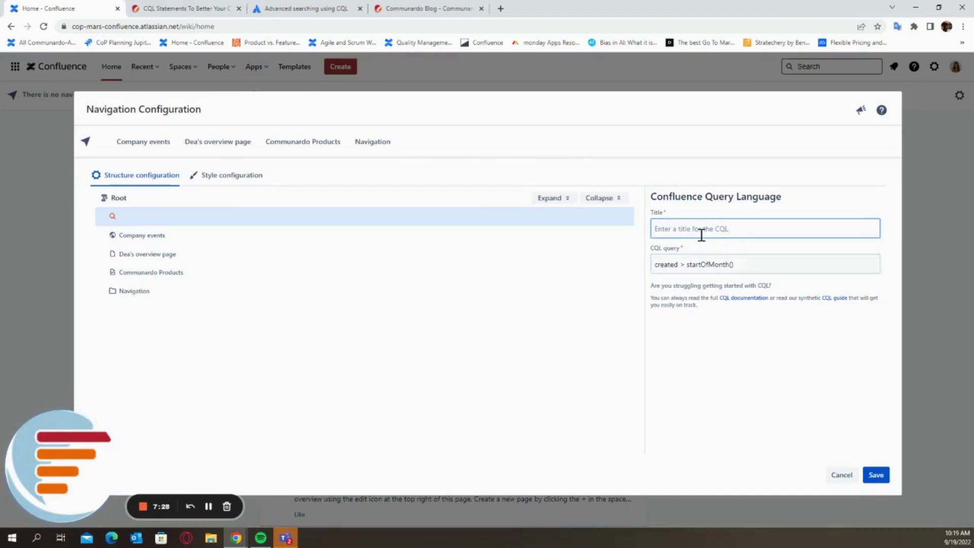
text(After the star)
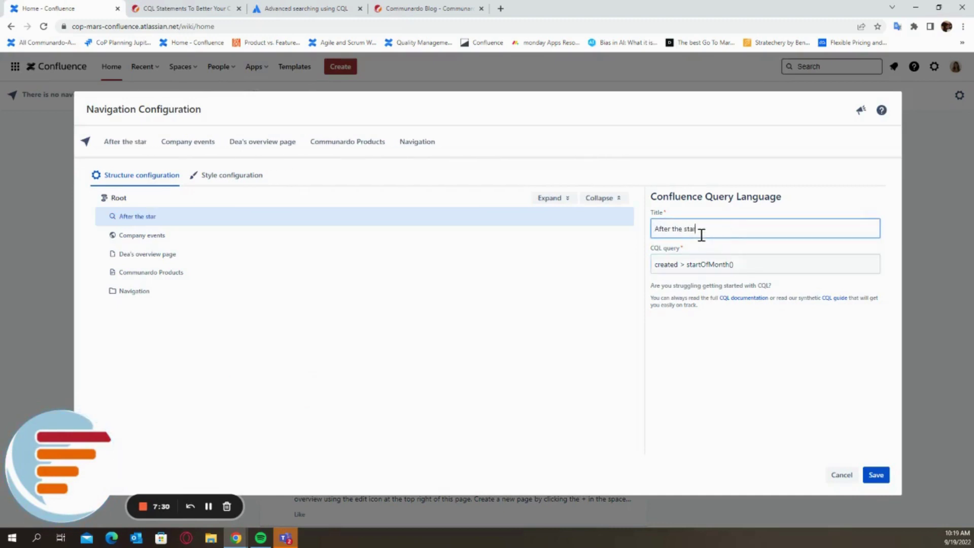
text(tt of the month)
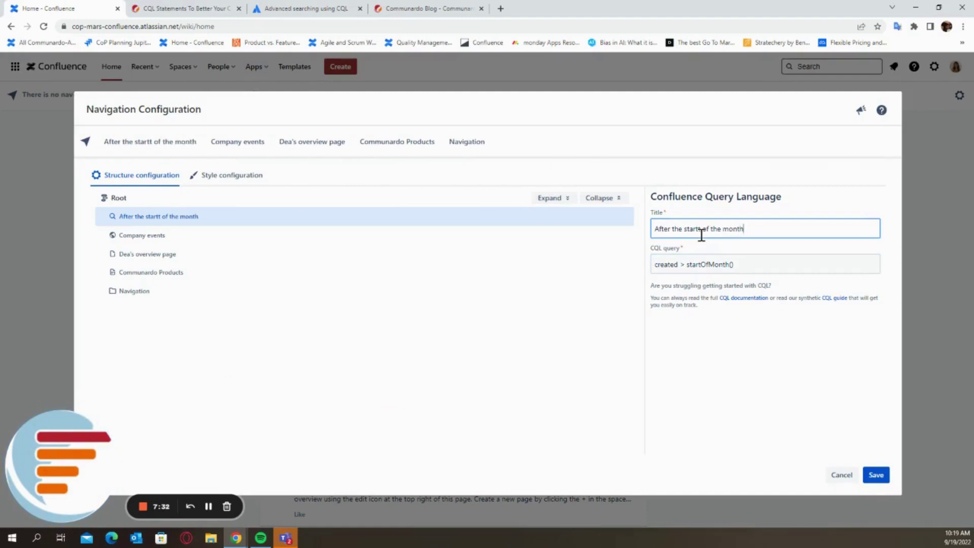
click(709, 324)
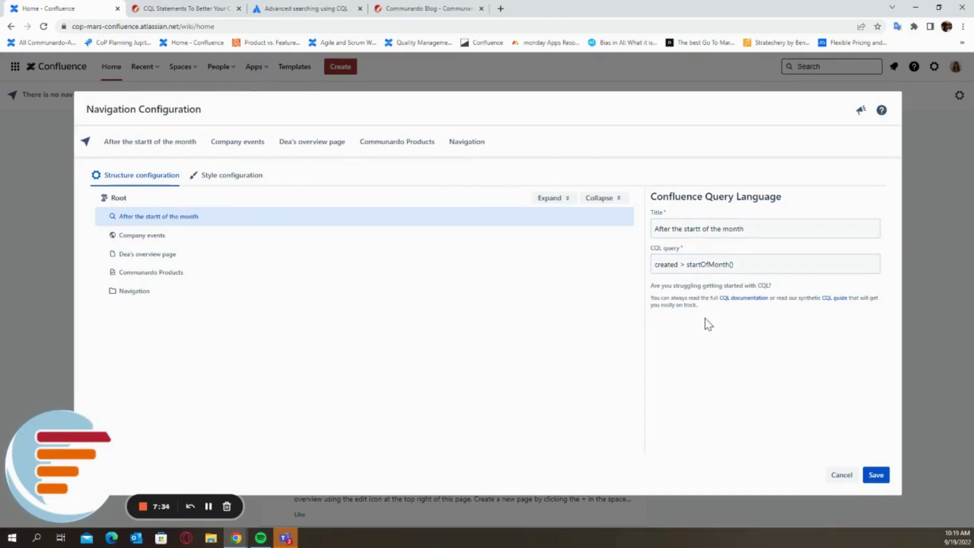
click(698, 229)
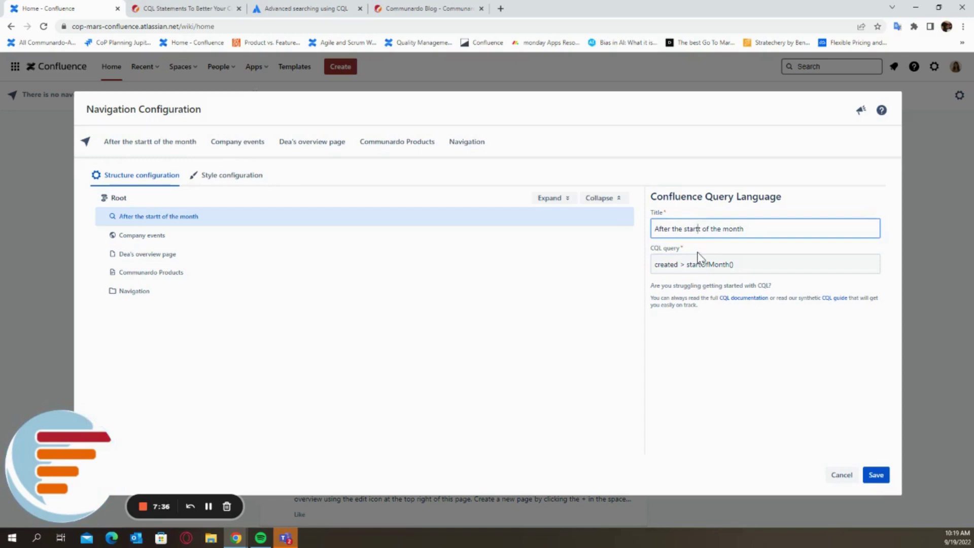
key(BackSpace)
click(157, 145)
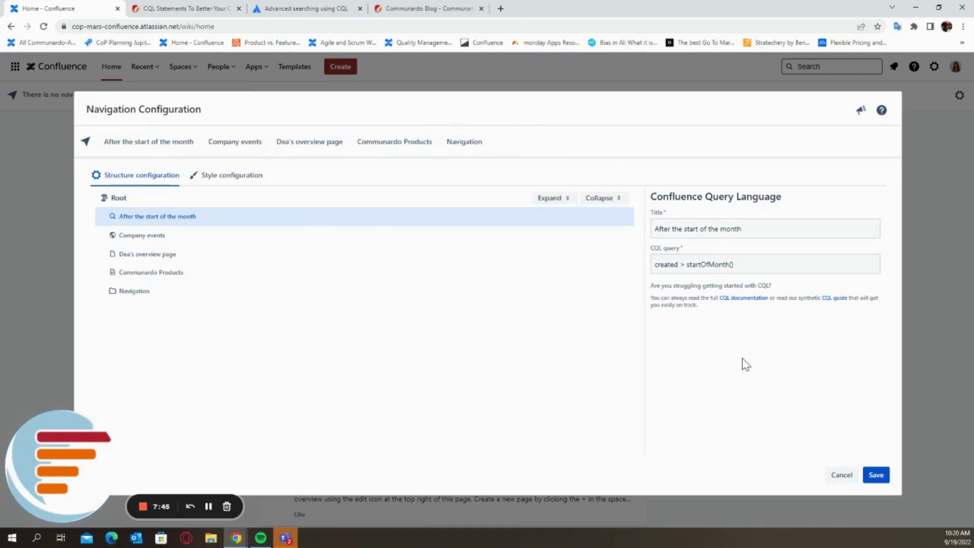
click(877, 479)
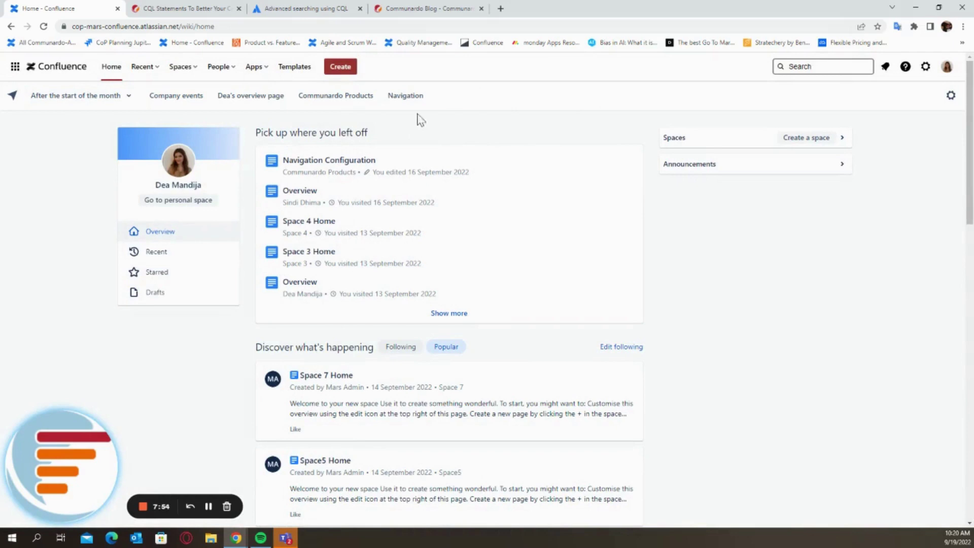
Expand 'After the start of the month', load more matching pages, then close the list
click(131, 97)
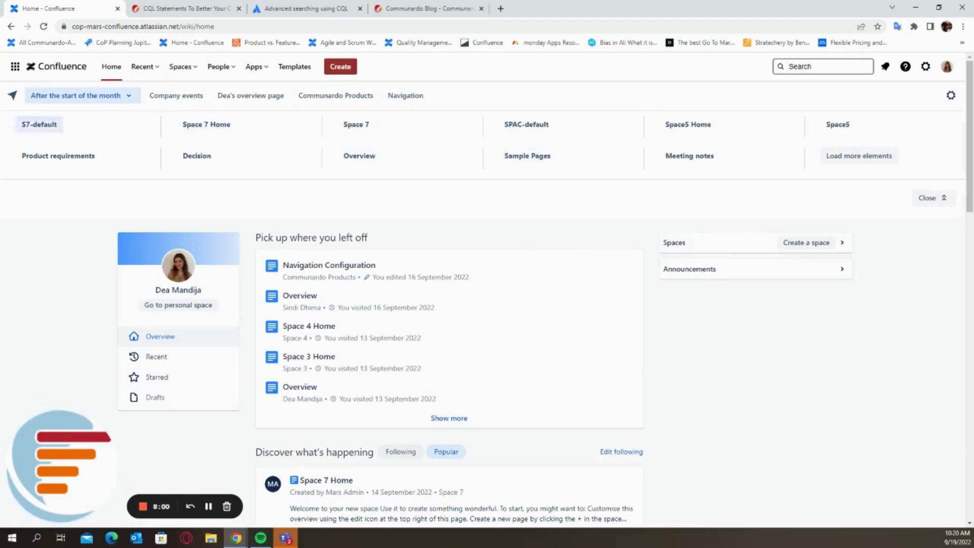
click(882, 165)
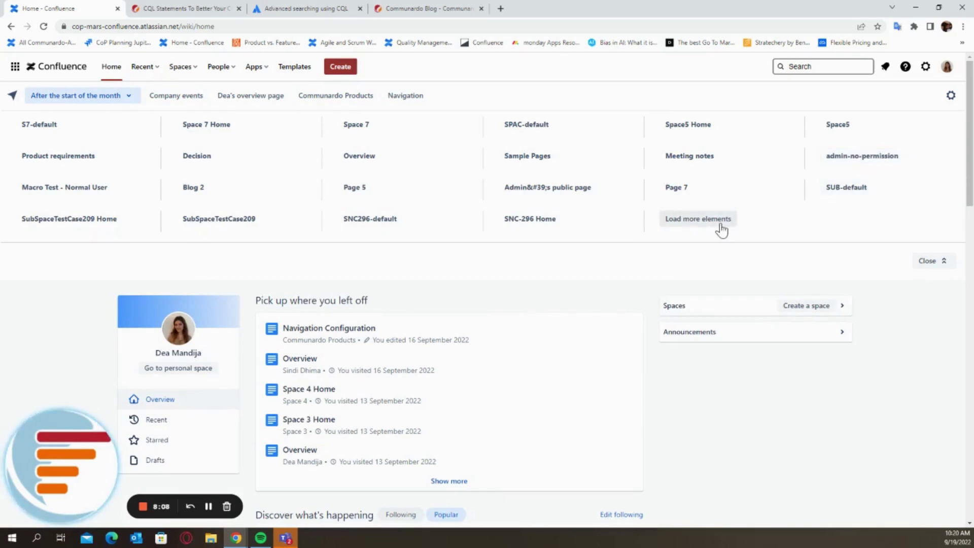
click(720, 225)
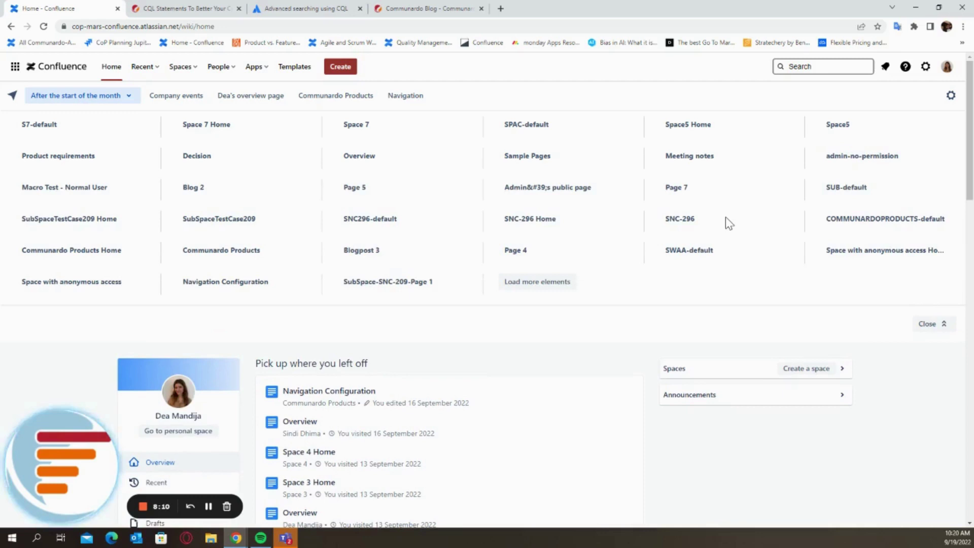
click(131, 98)
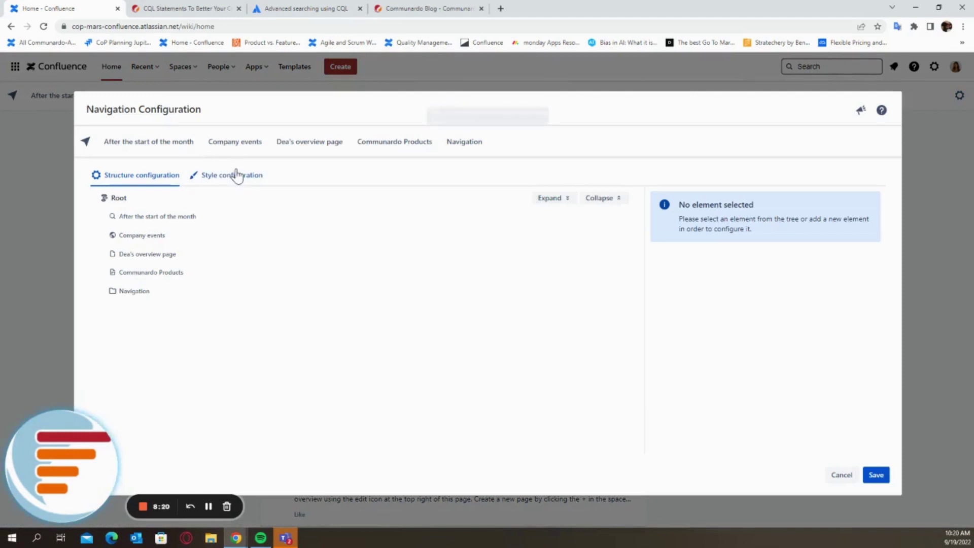
Inspect settings of the CQL entry, the overview page link, Company events and the Navigation folder
click(254, 212)
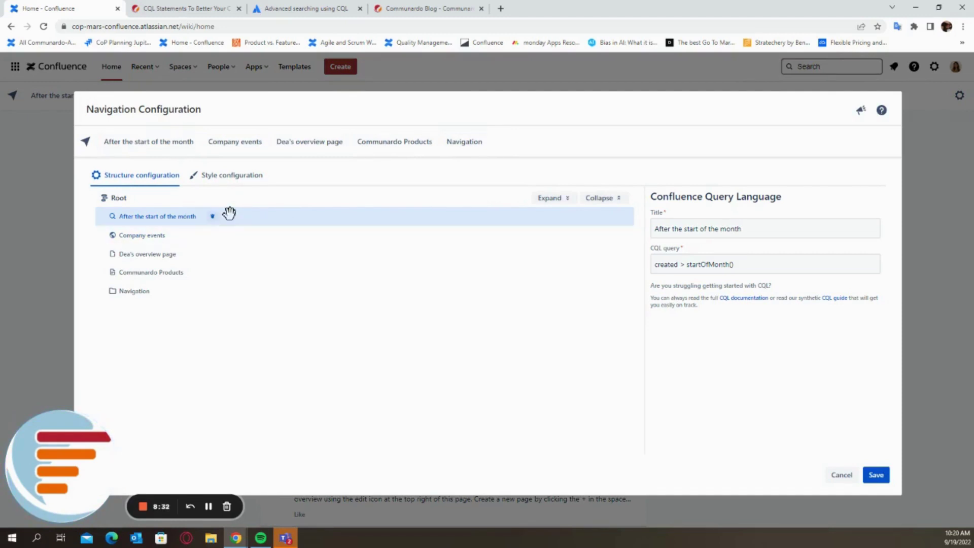
click(248, 244)
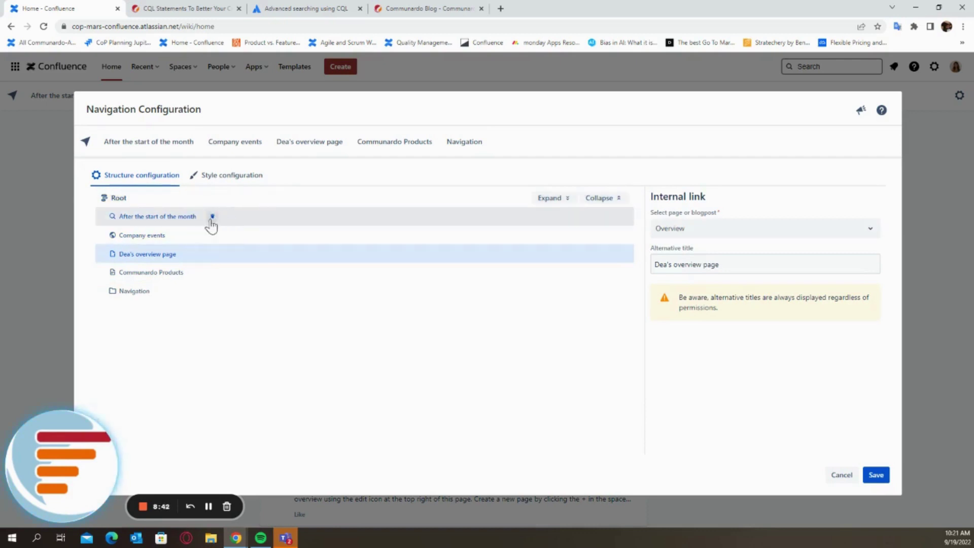
click(243, 219)
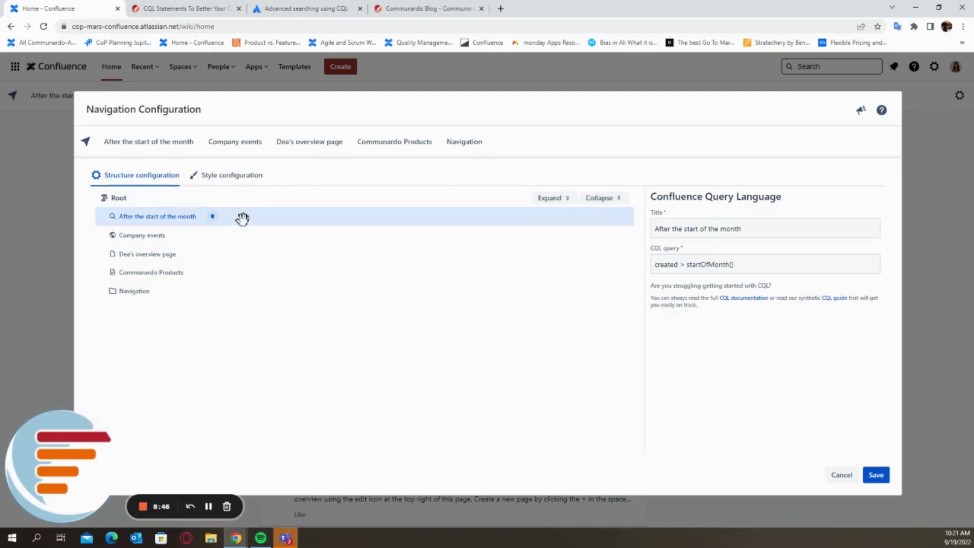
click(298, 233)
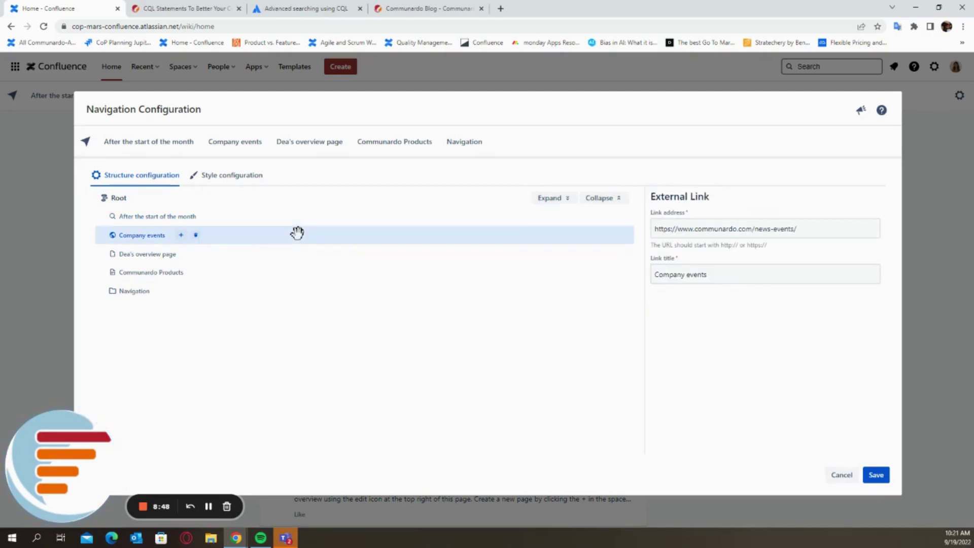
click(294, 290)
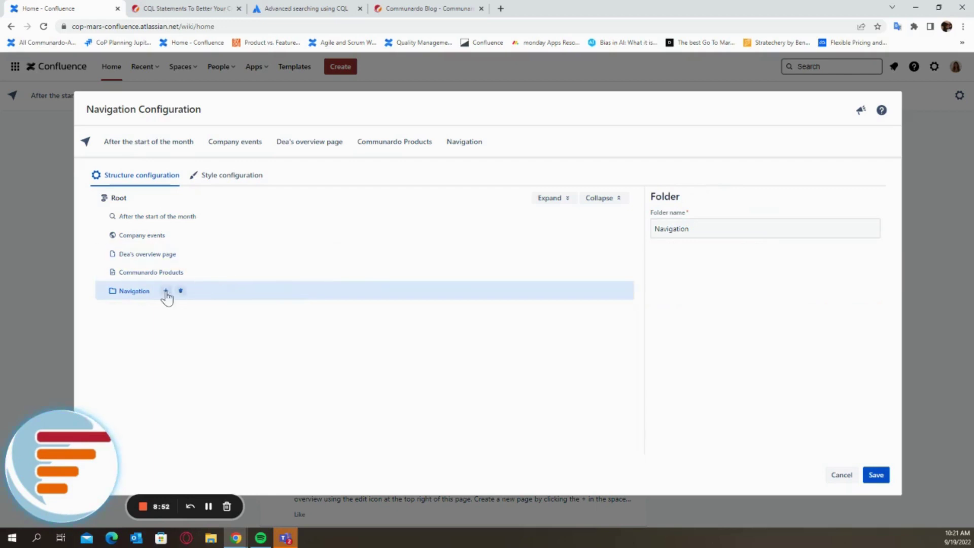
Add an internal link to the Overview page inside the Navigation folder
click(166, 291)
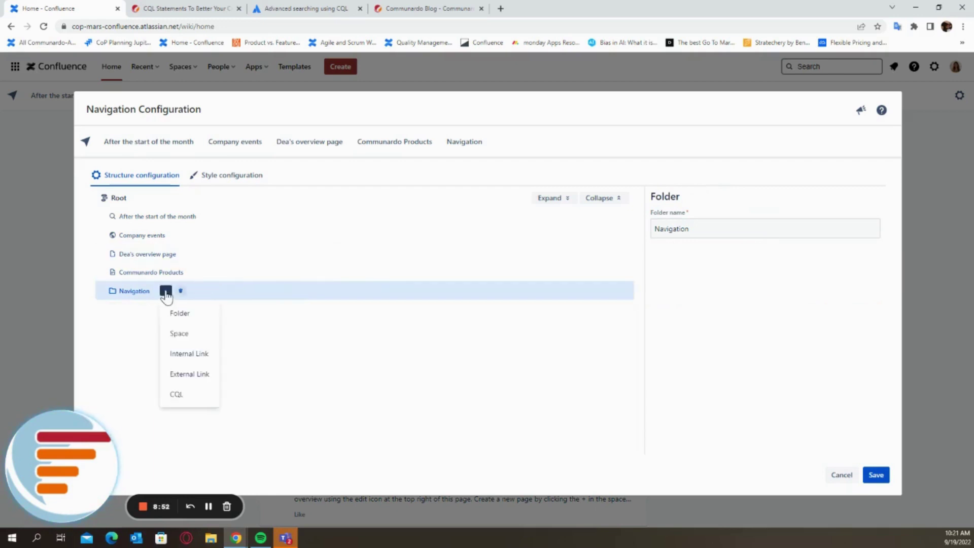
click(198, 354)
click(831, 229)
click(798, 289)
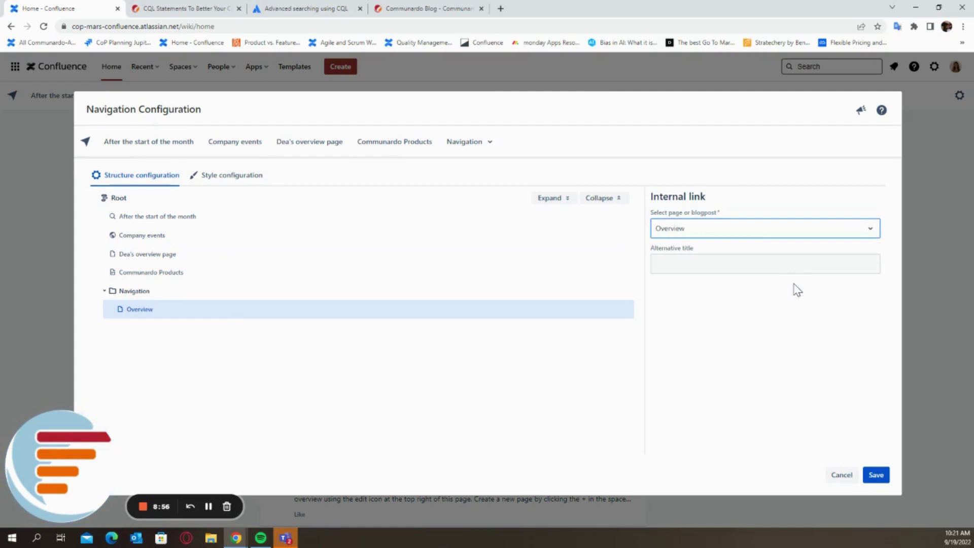
Add a child internal link to Overview under the first Overview link
mouse_move(174, 309)
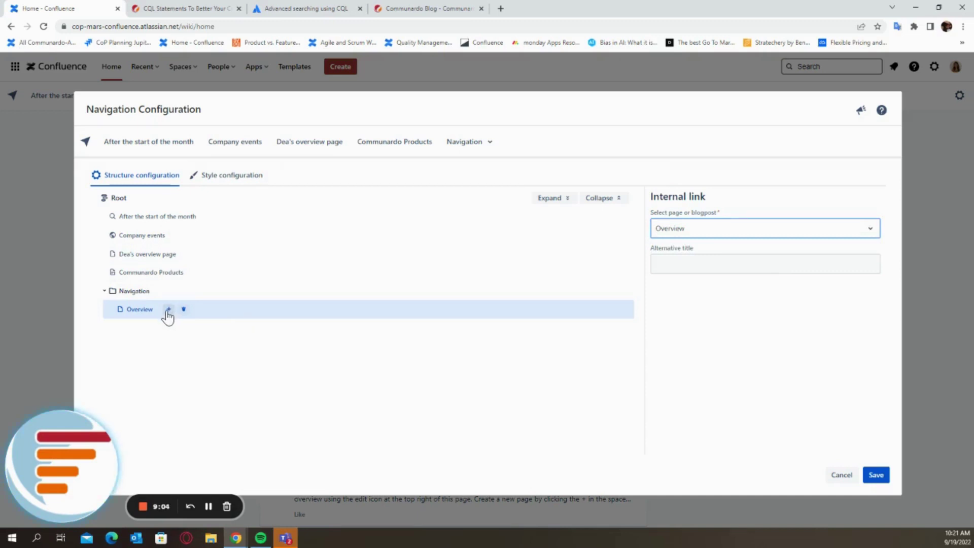
click(168, 312)
click(192, 373)
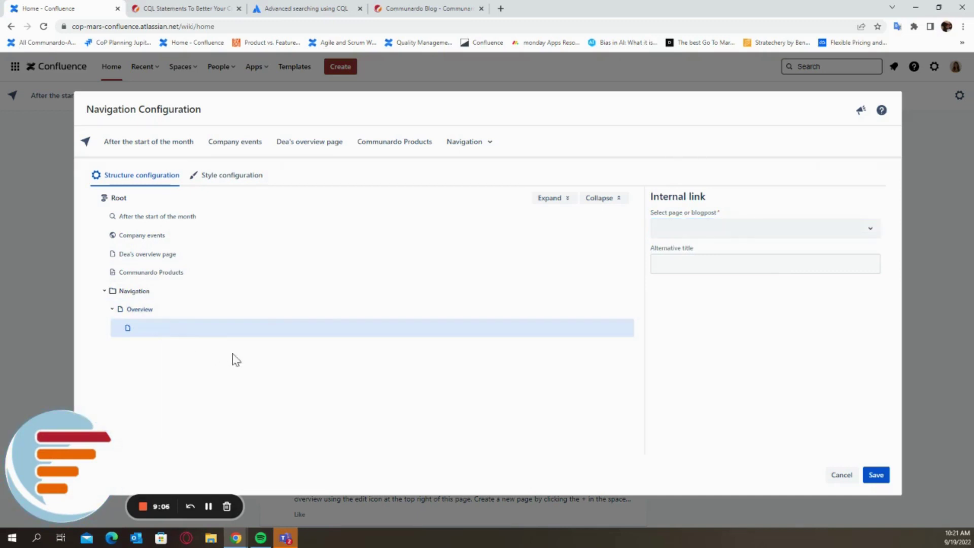
click(696, 232)
click(715, 304)
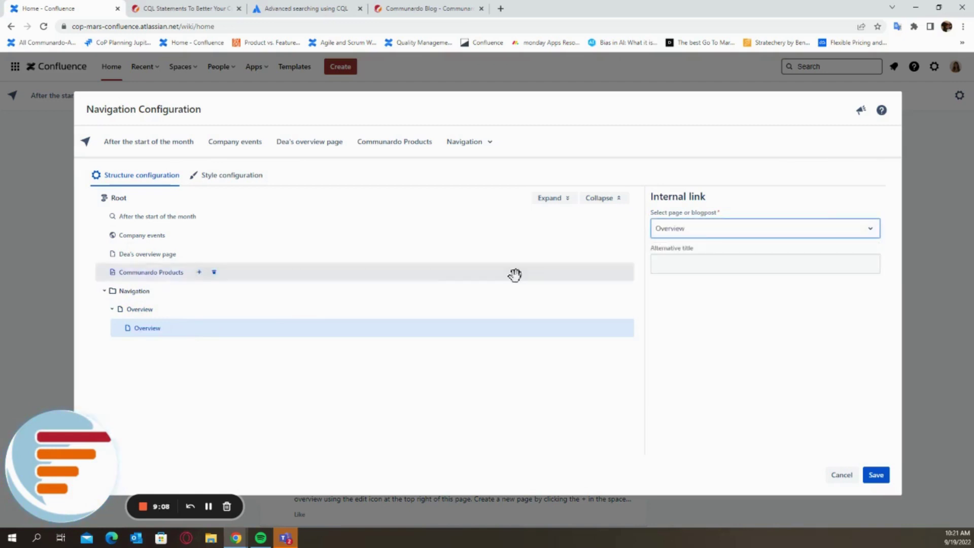
Add a third-level internal link to Overview under the nested Overview link
click(176, 328)
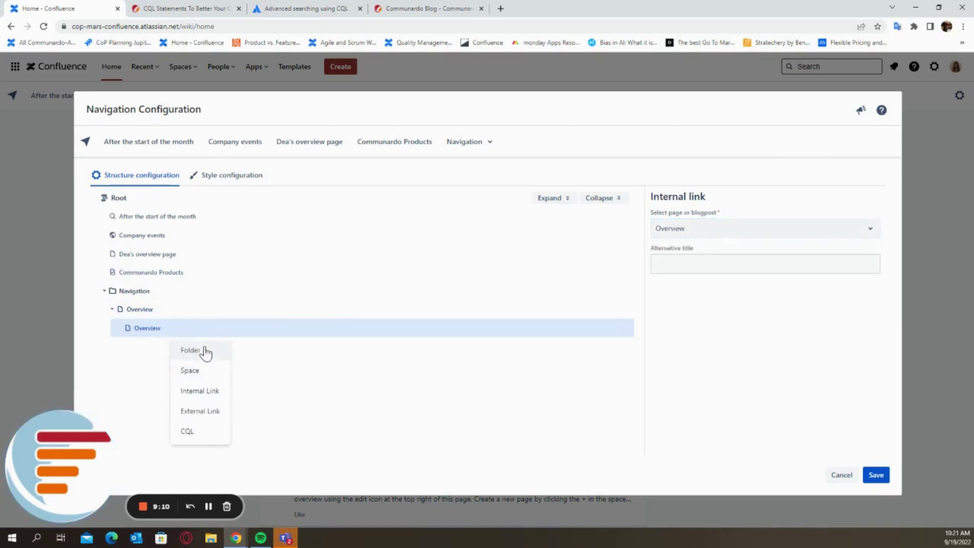
click(200, 390)
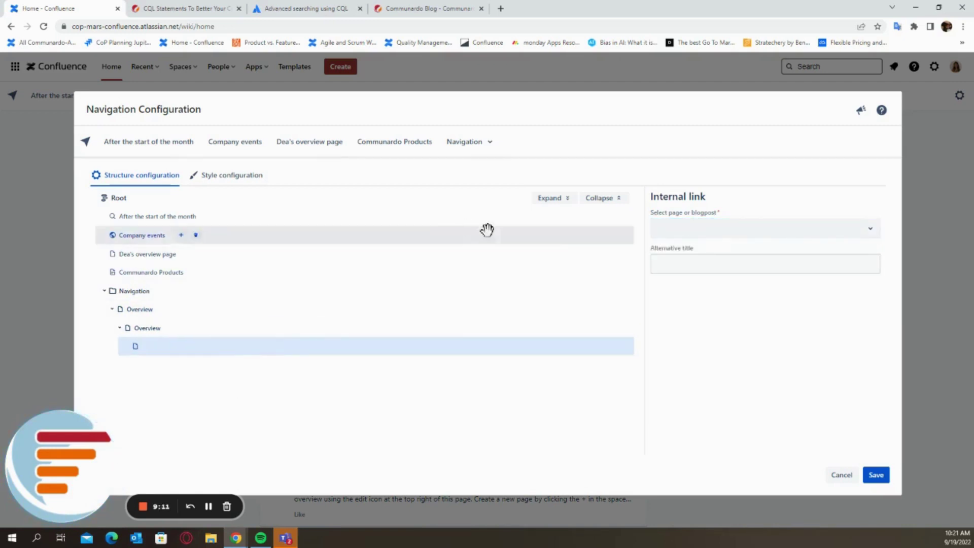
click(674, 229)
click(699, 330)
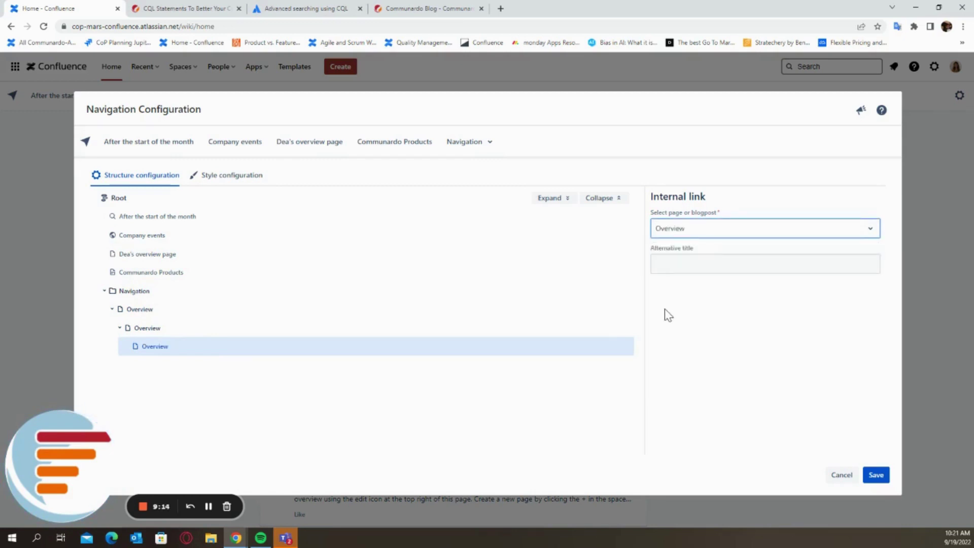
click(105, 292)
click(106, 292)
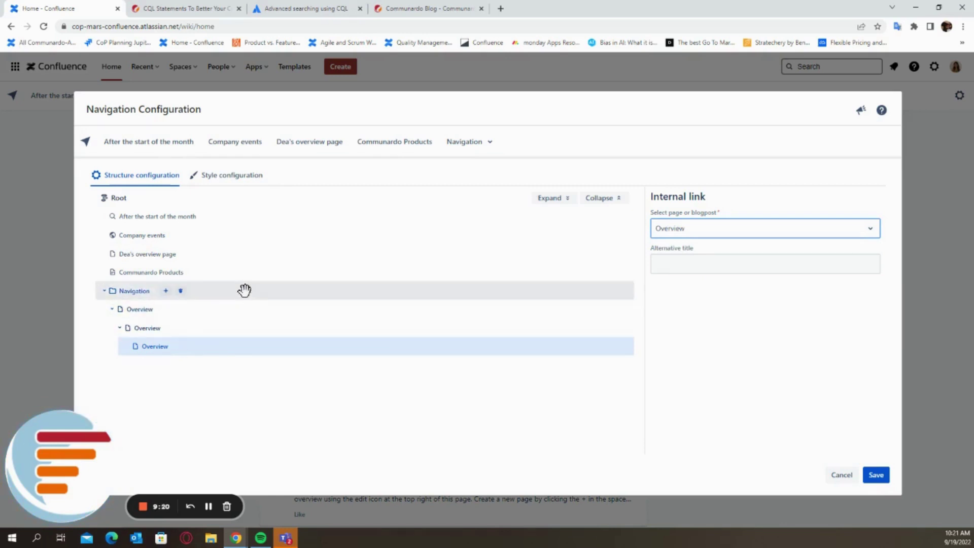
Drag the Overview chain from Navigation to the root level, just below Company events
click(104, 292)
click(103, 293)
click(253, 310)
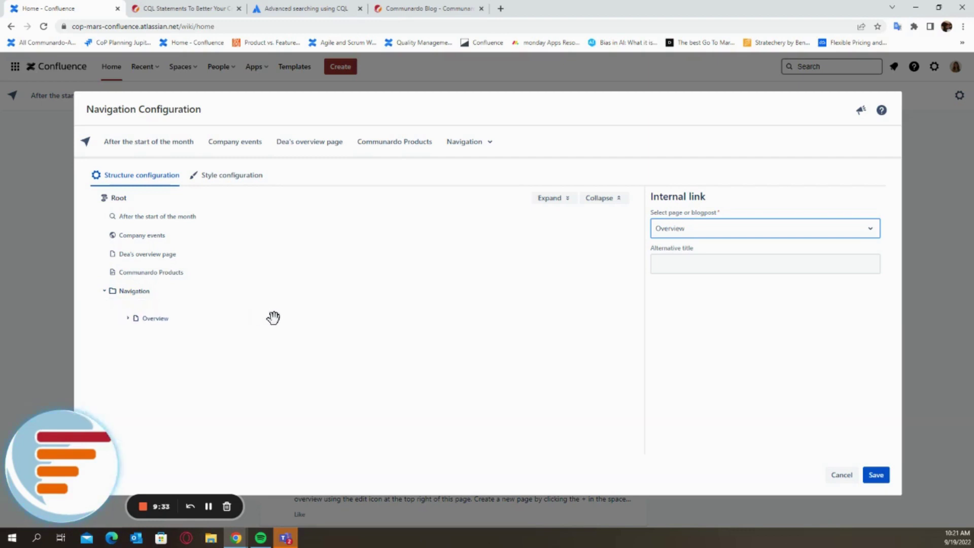
drag(273, 318, 248, 262)
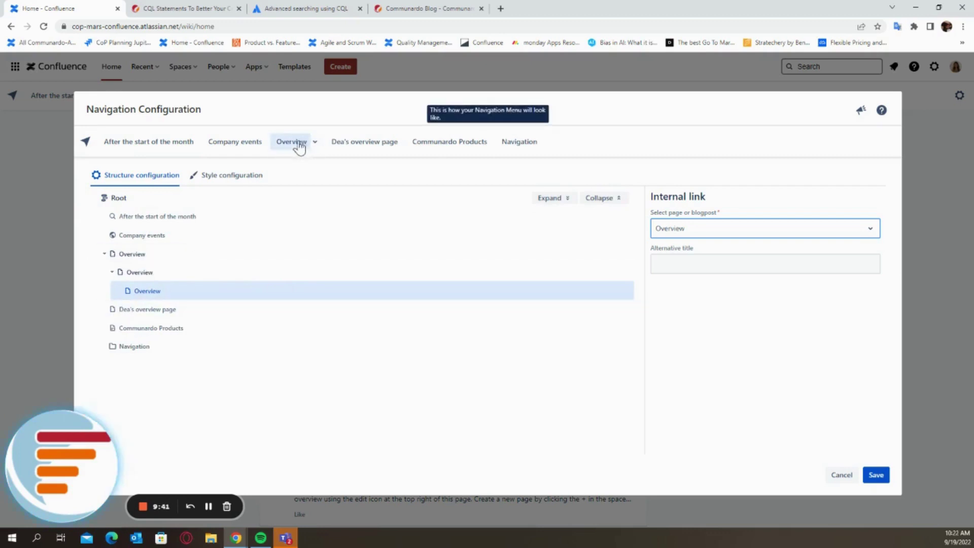
click(113, 274)
click(112, 273)
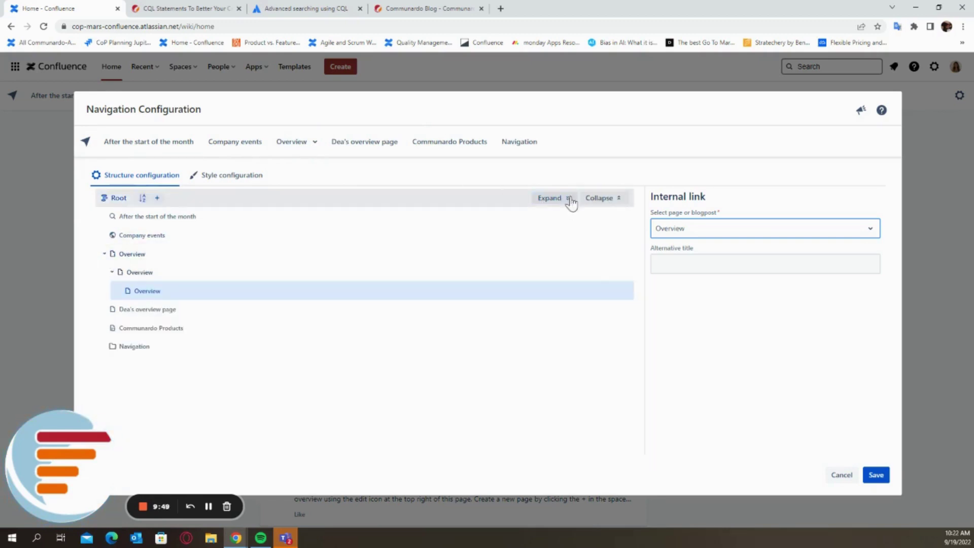
click(599, 199)
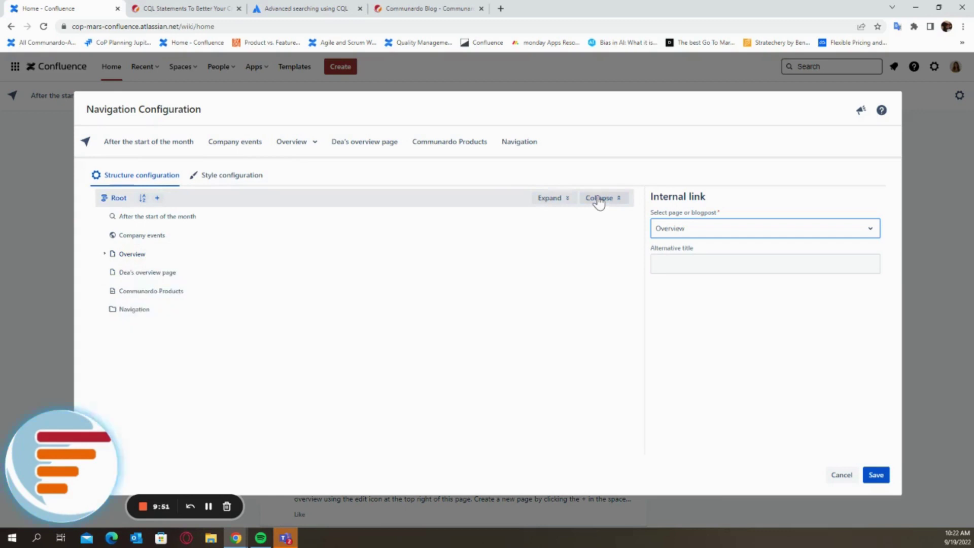
click(546, 203)
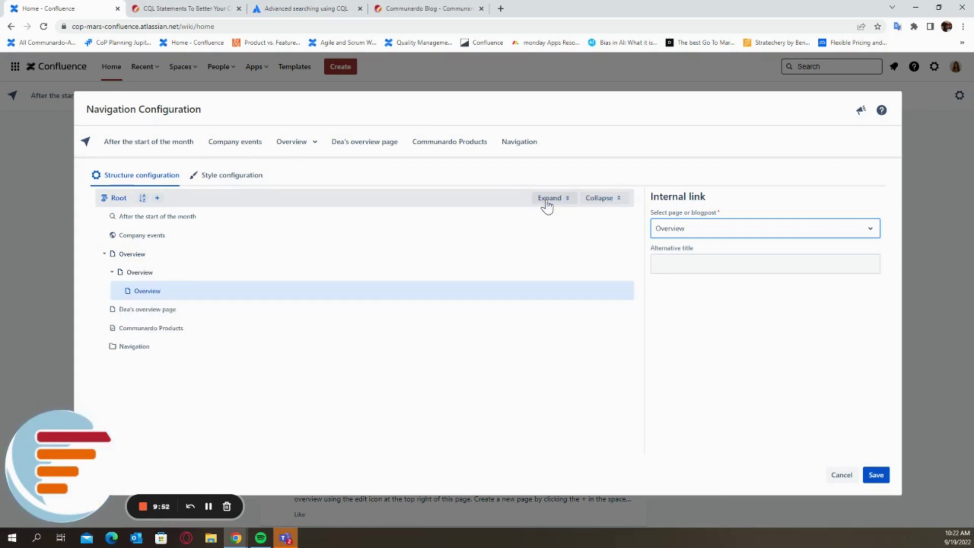
Sort the Root entries alphabetically so Overview ends up last
click(143, 200)
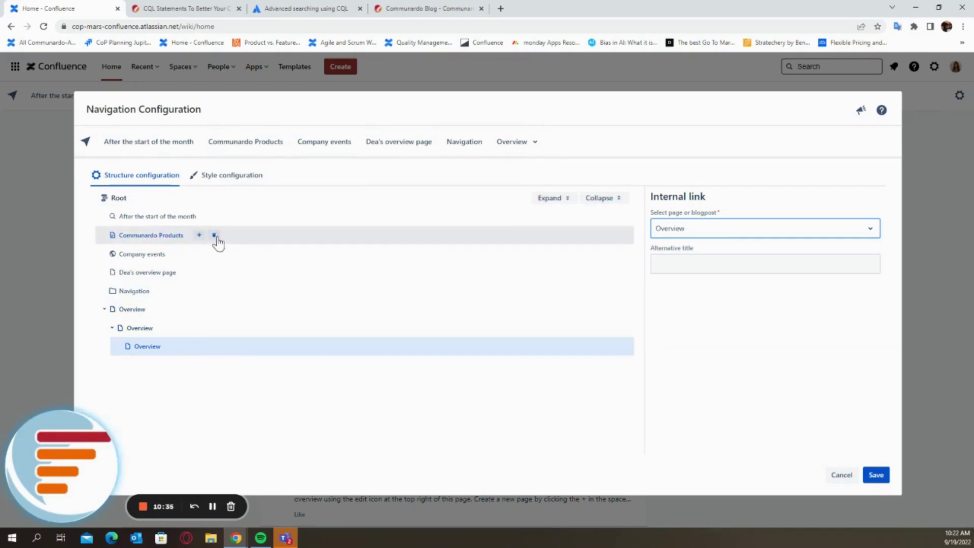
click(214, 235)
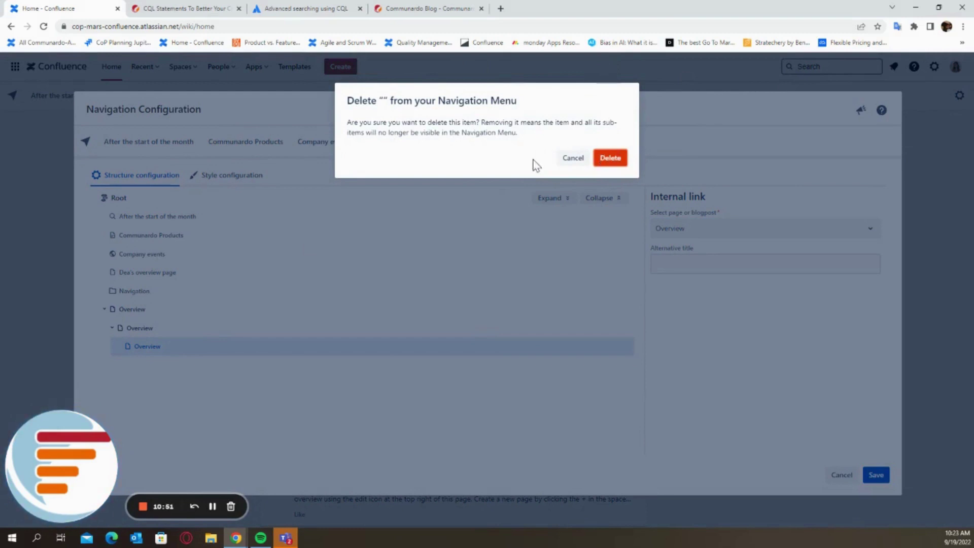
click(571, 159)
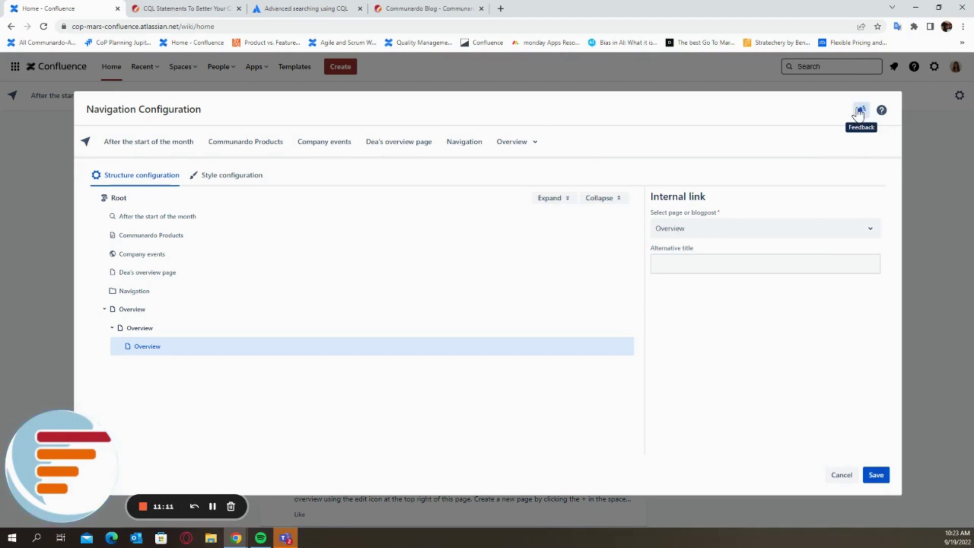
Open the SubSpace Navigation feedback survey in Microsoft Forms, browse it, and return to Confluence
click(859, 112)
scroll(369, 296, down, 1)
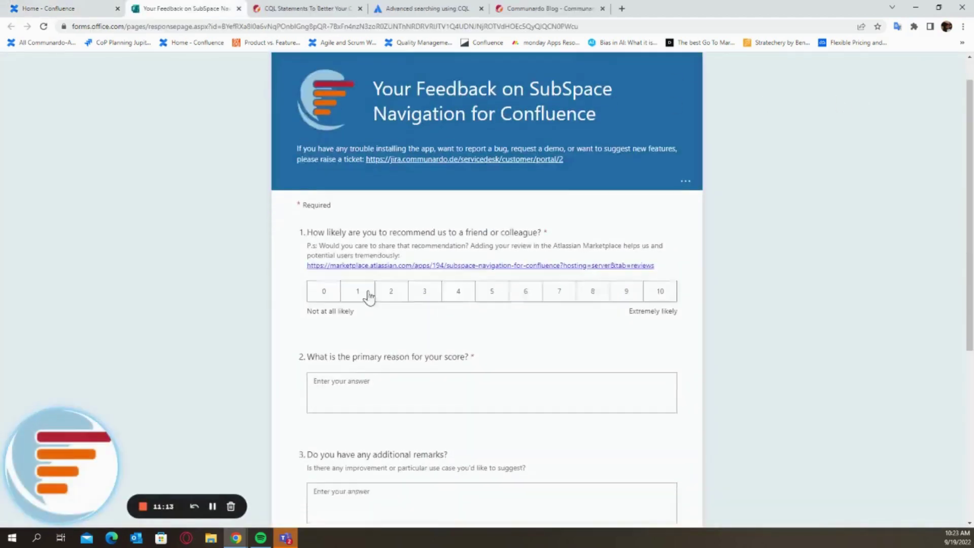
scroll(368, 297, down, 5)
scroll(372, 299, up, 6)
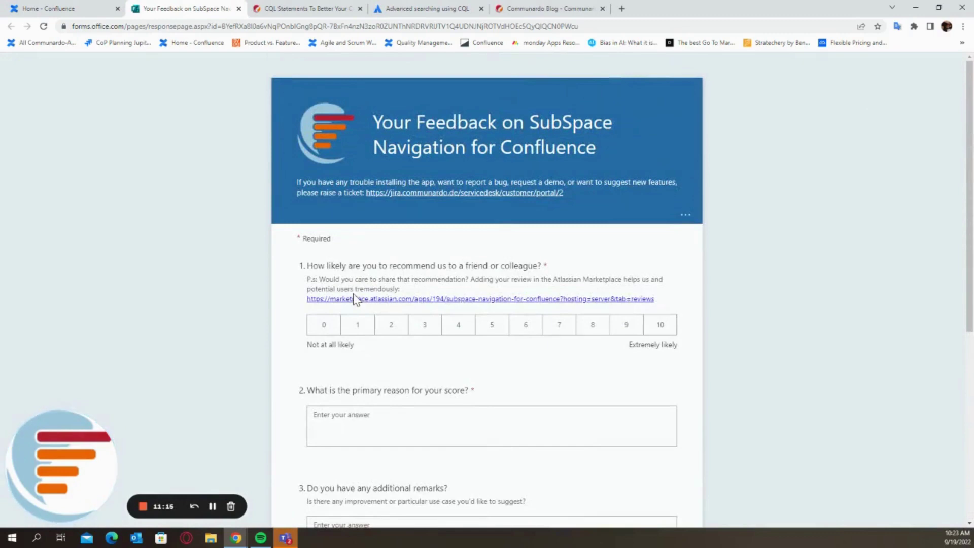
scroll(446, 239, down, 6)
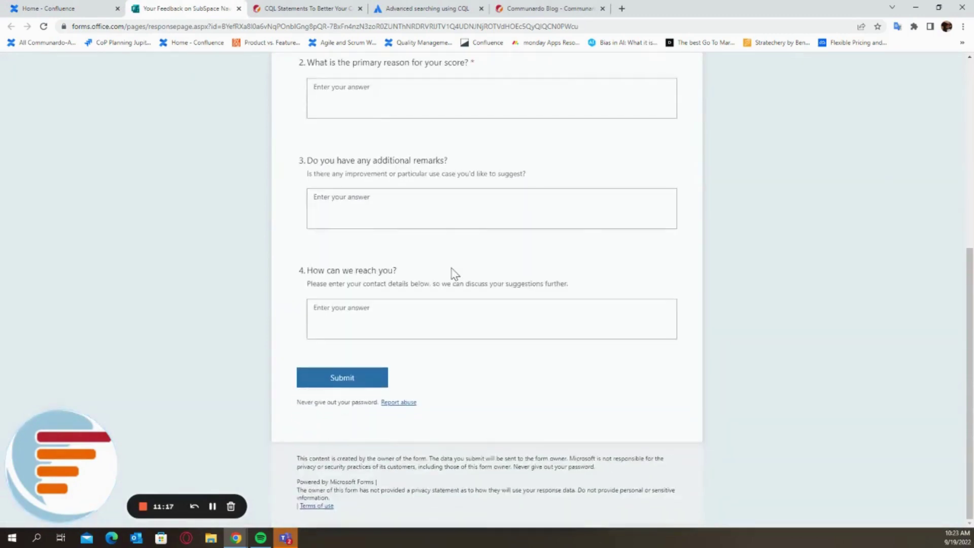
scroll(453, 274, up, 2)
scroll(450, 267, up, 4)
click(123, 8)
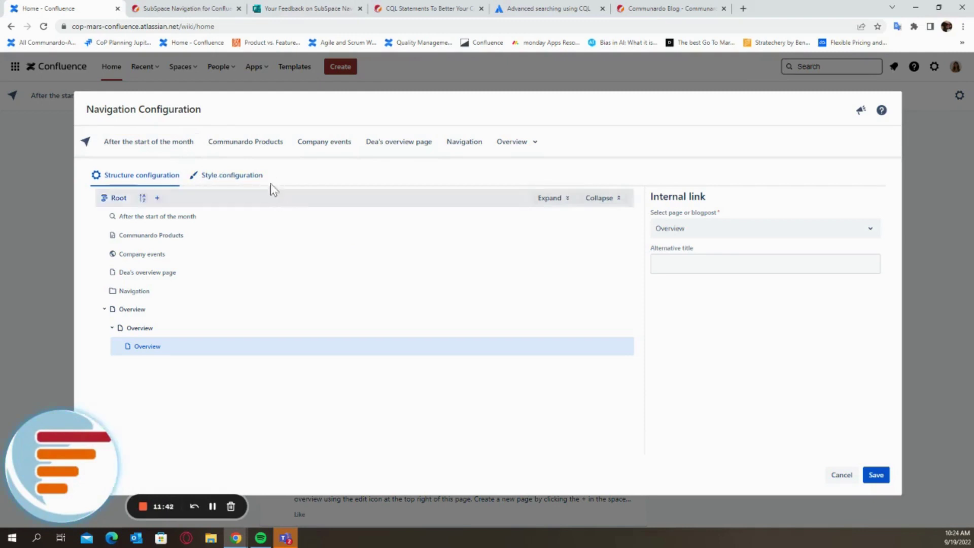
View the Style configuration's coming-soon options and open the Trello public roadmap via Learn more
click(244, 179)
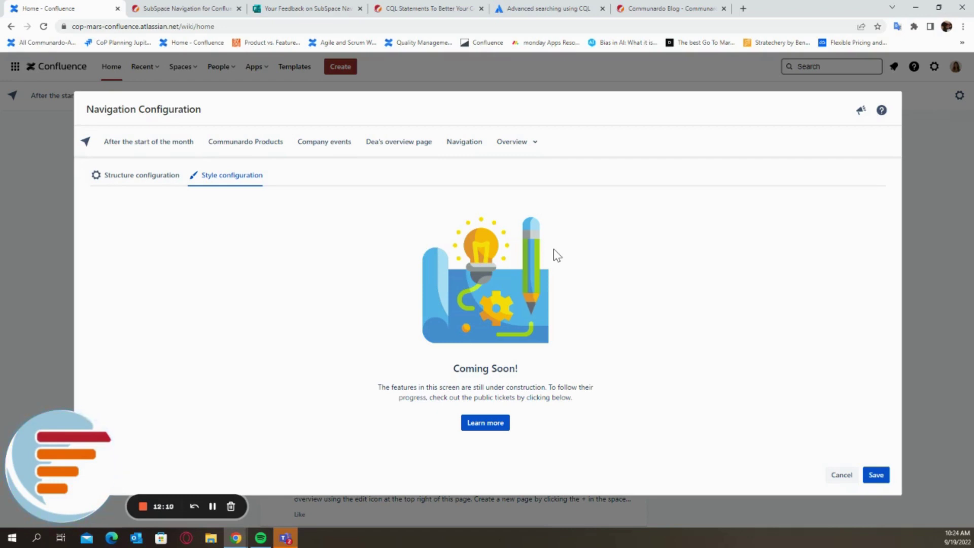
click(482, 423)
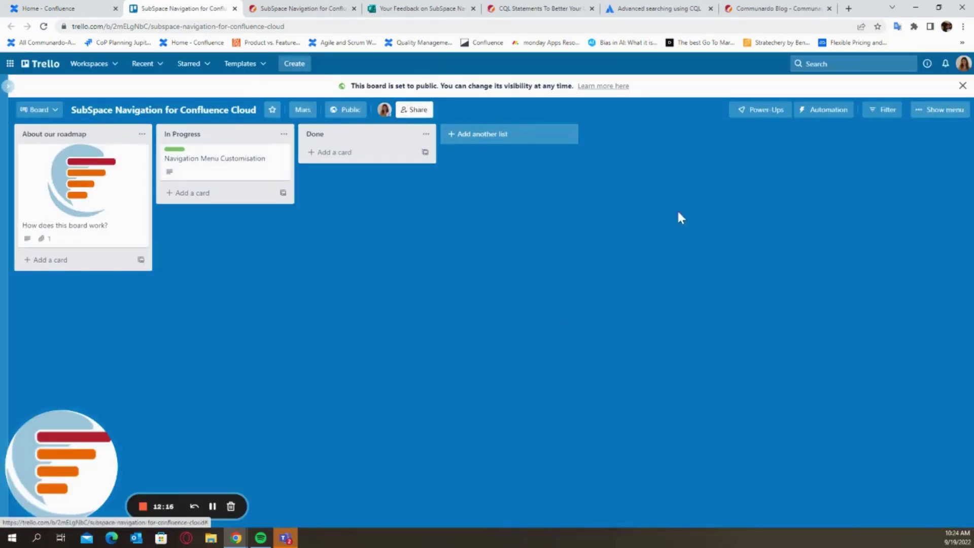
Read the Navigation Menu Customisation roadmap card, then go back to the Confluence configuration
click(242, 174)
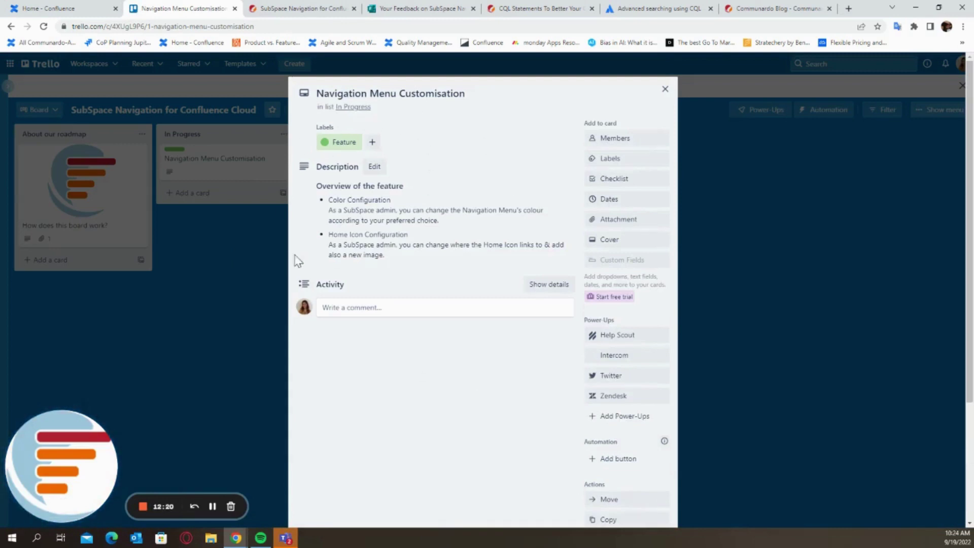
click(100, 7)
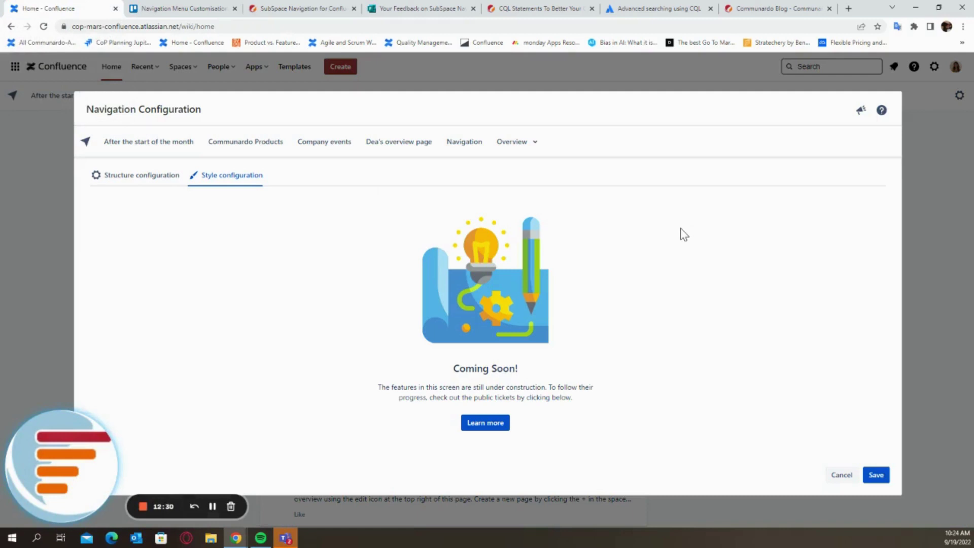
Save the navigation, start a draft titled 'Test page', and search the insert menu for 'Nav'
click(171, 185)
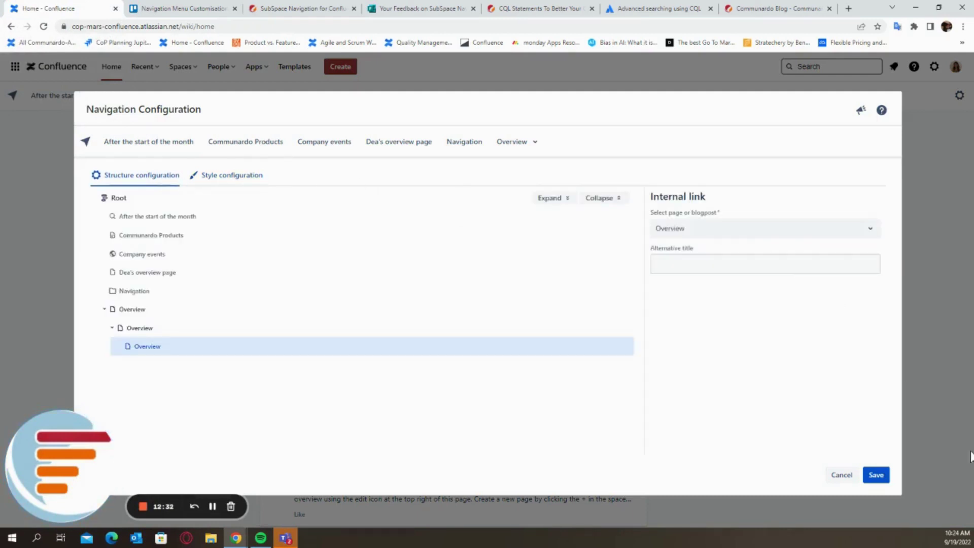
click(883, 474)
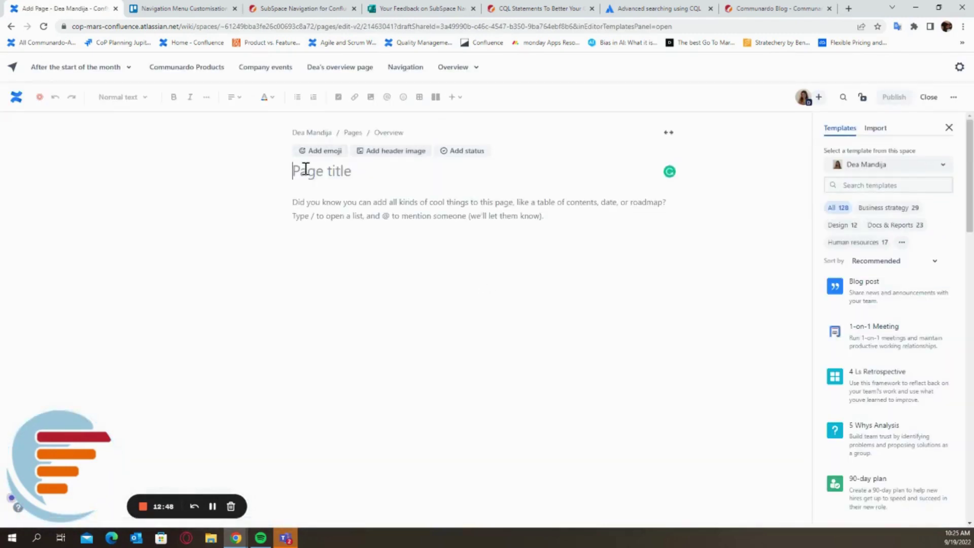
text(Test page)
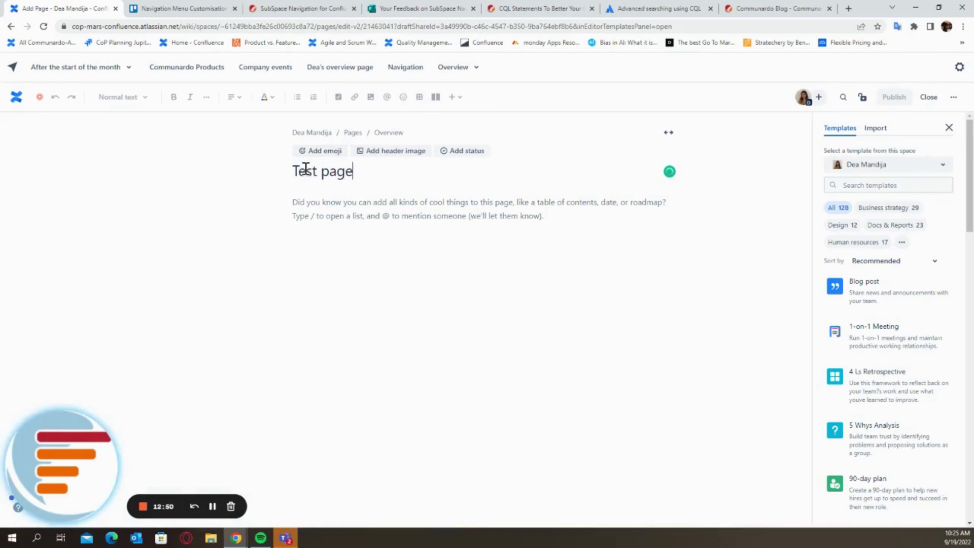
click(314, 204)
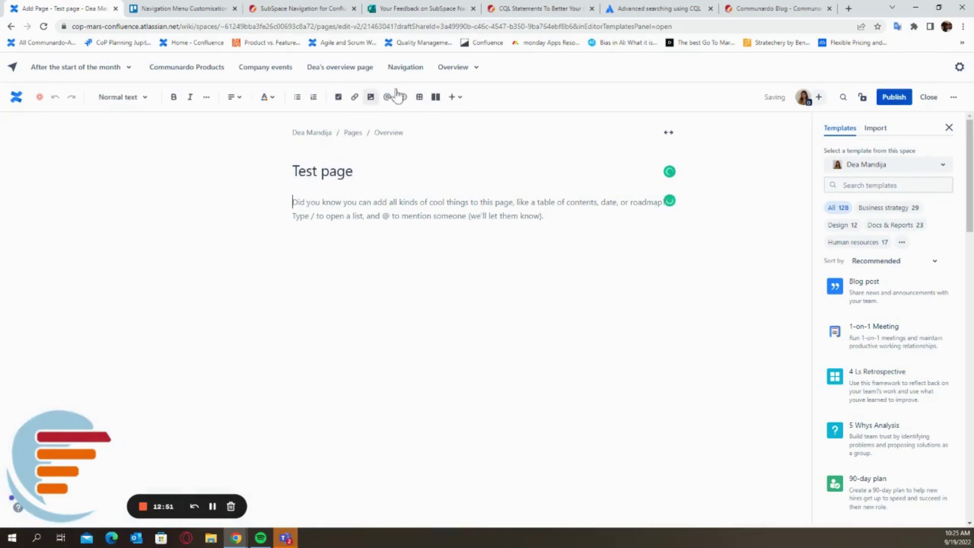
click(460, 100)
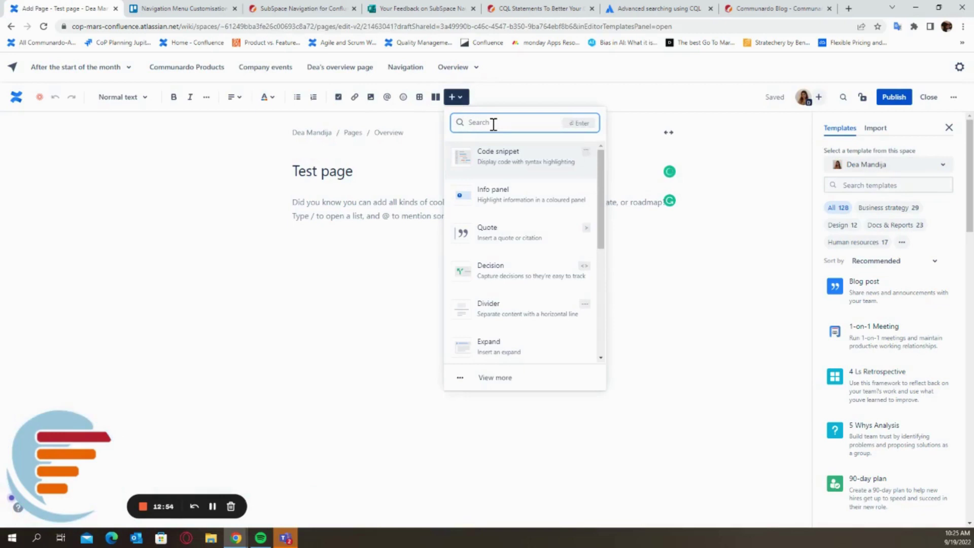
text(Nav)
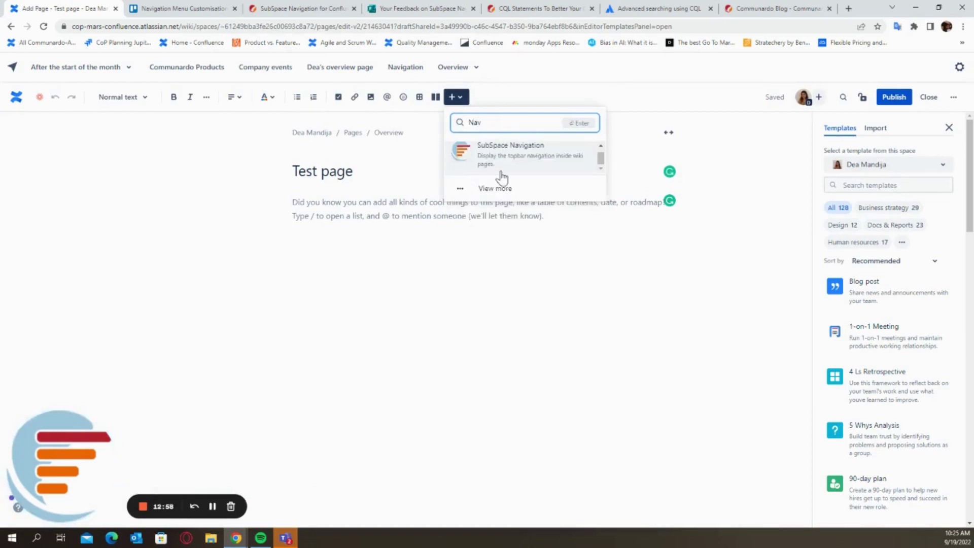
Insert the SubSpace Navigation macro and replace the Communardo Products start element with 'After the start of the month'
click(500, 158)
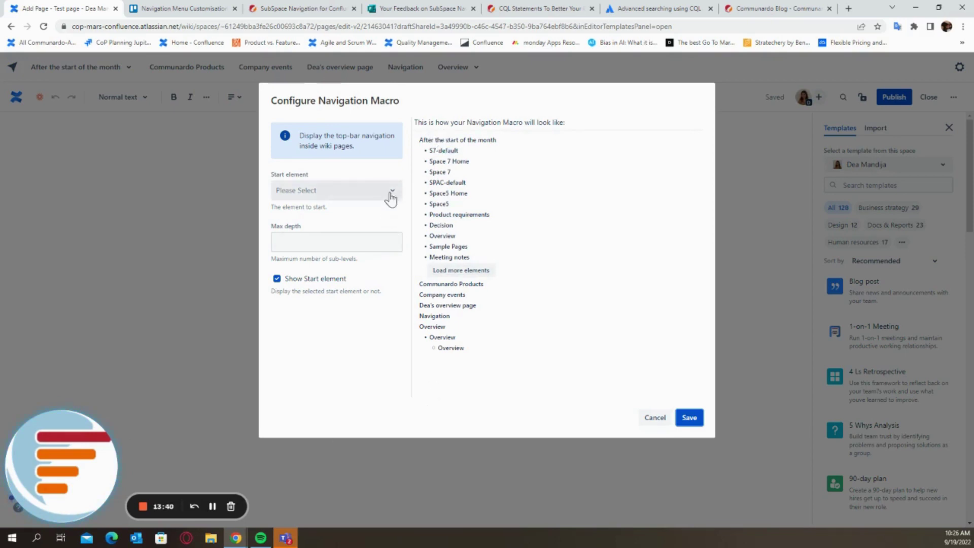
click(390, 199)
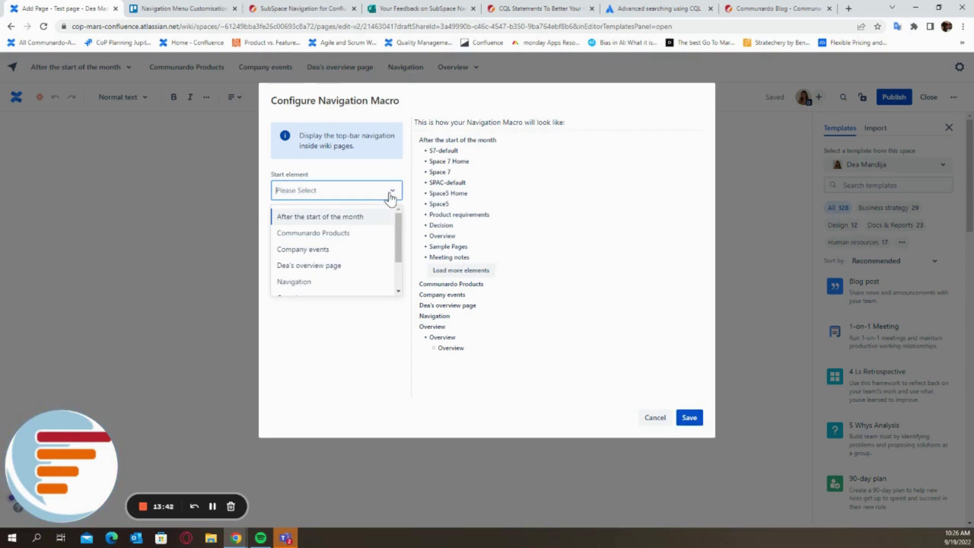
click(352, 231)
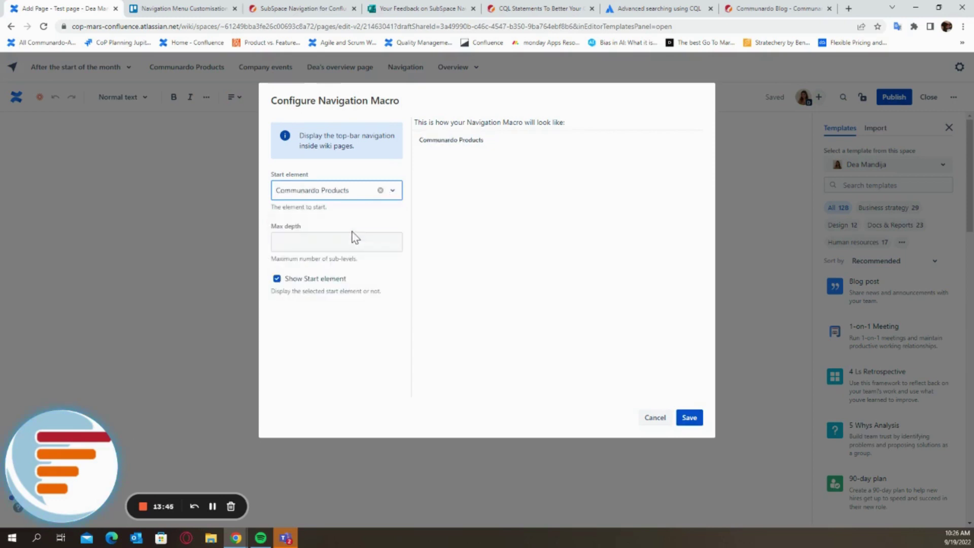
click(379, 193)
click(379, 193)
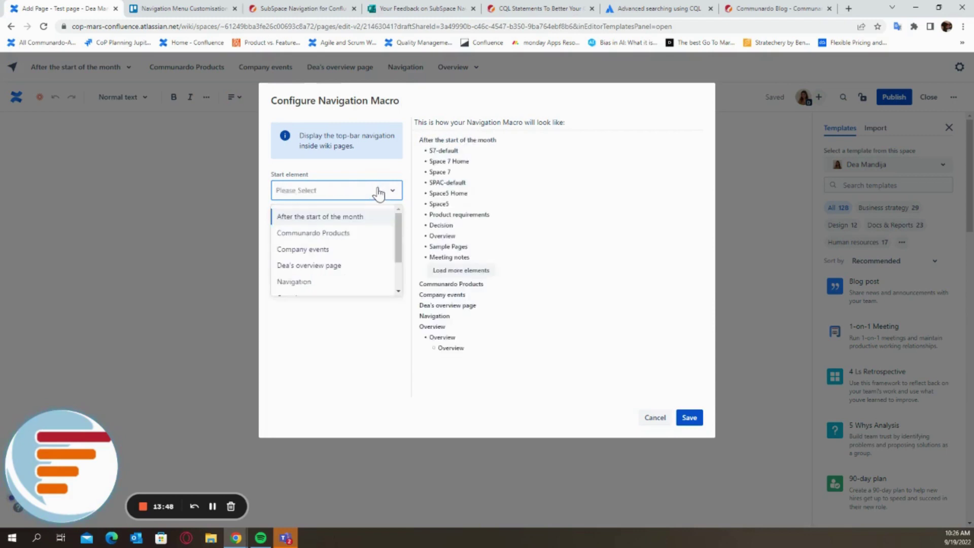
scroll(321, 242, down, 2)
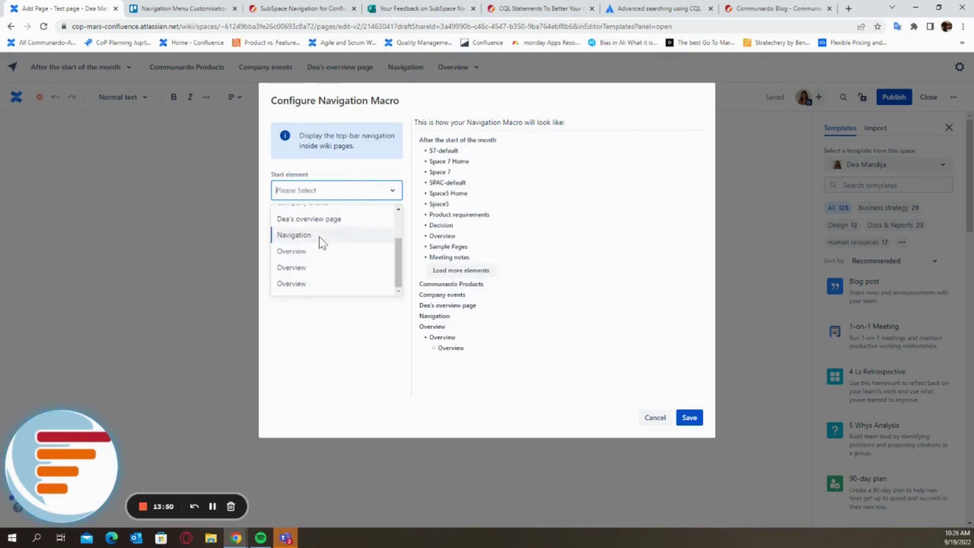
scroll(321, 242, up, 2)
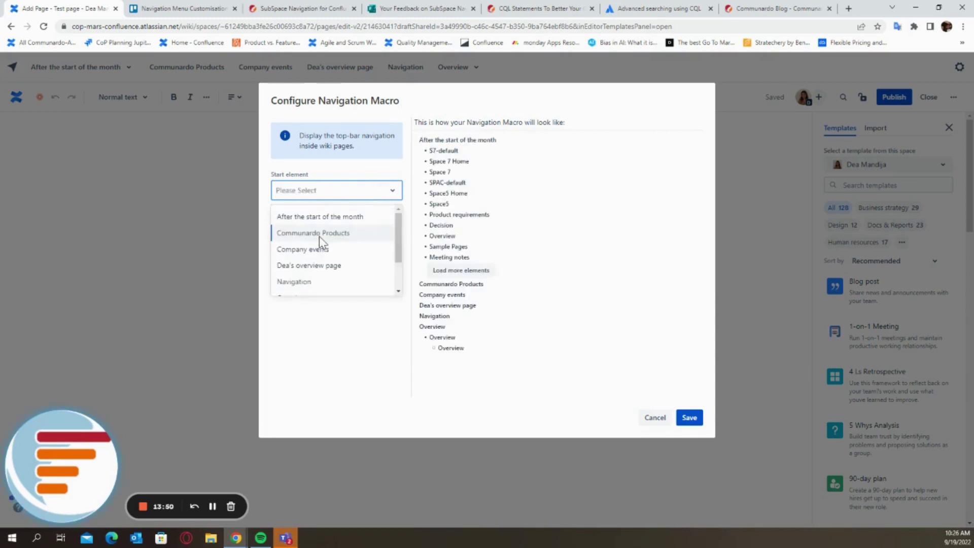
click(362, 218)
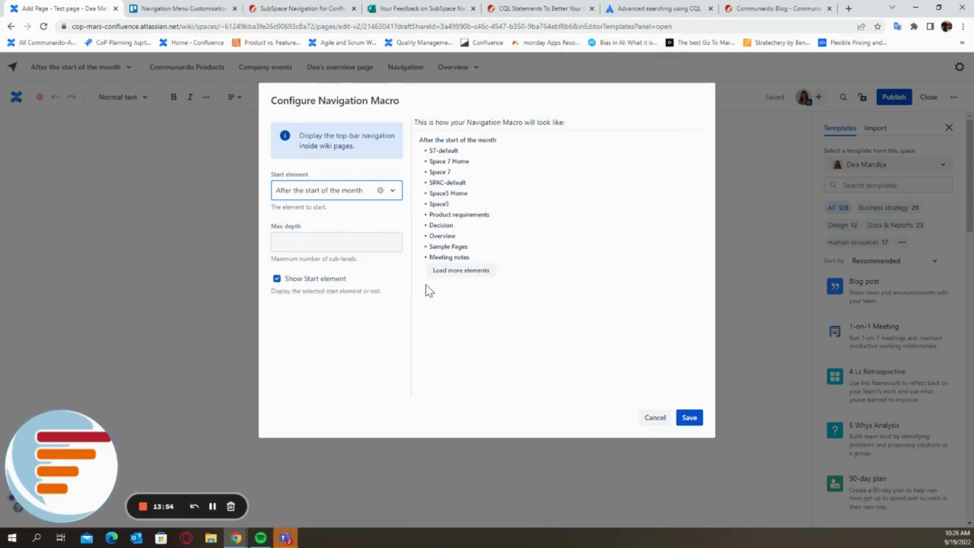
Load more preview pages, toggle Show Start element off and back on, and save the macro
click(483, 271)
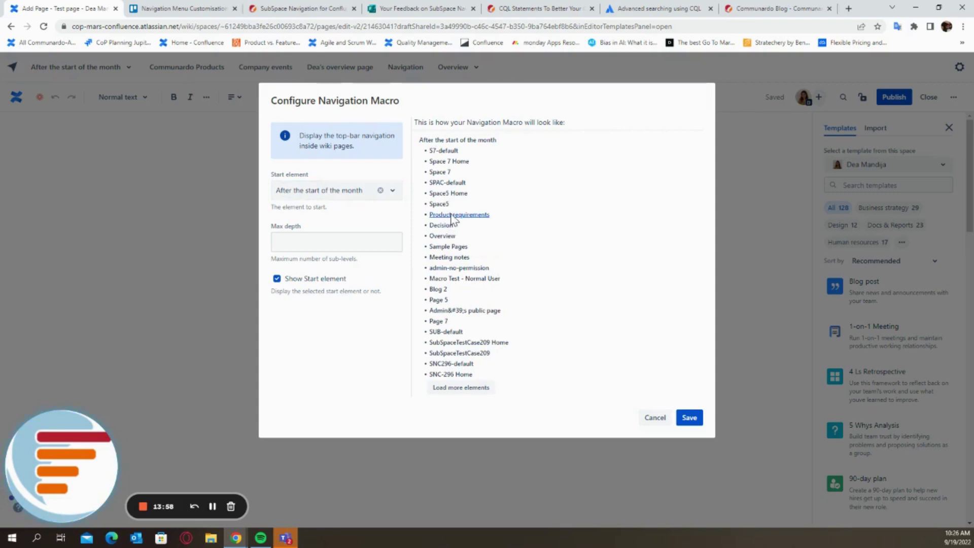
click(366, 243)
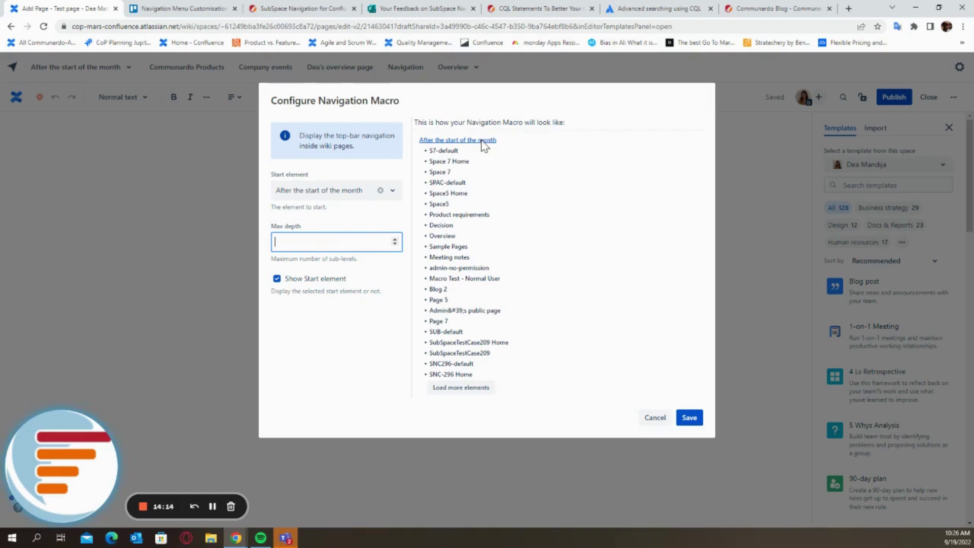
click(277, 280)
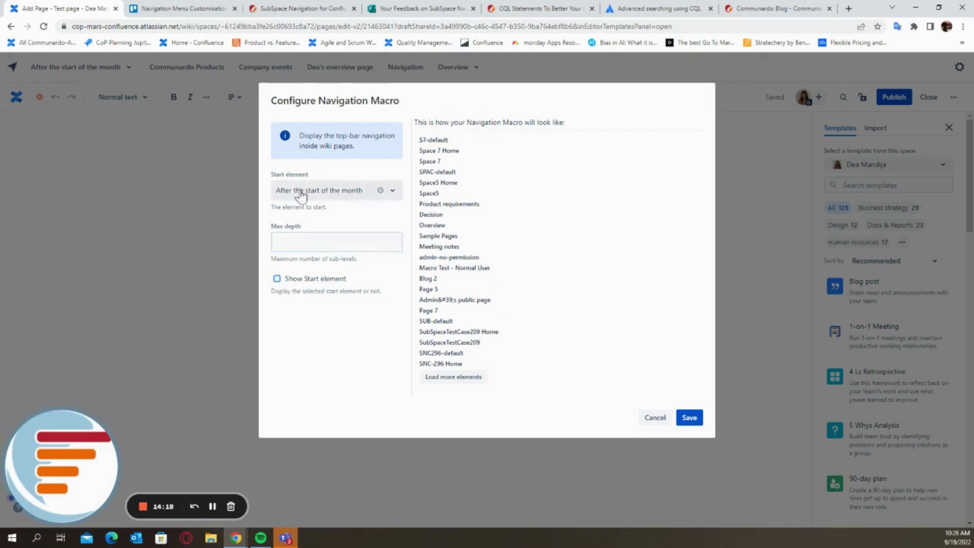
click(277, 280)
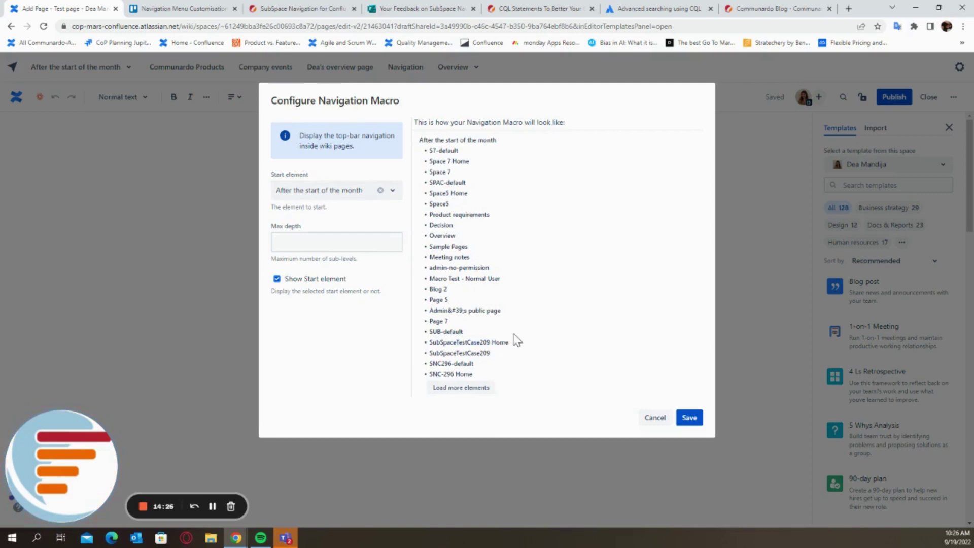
click(688, 417)
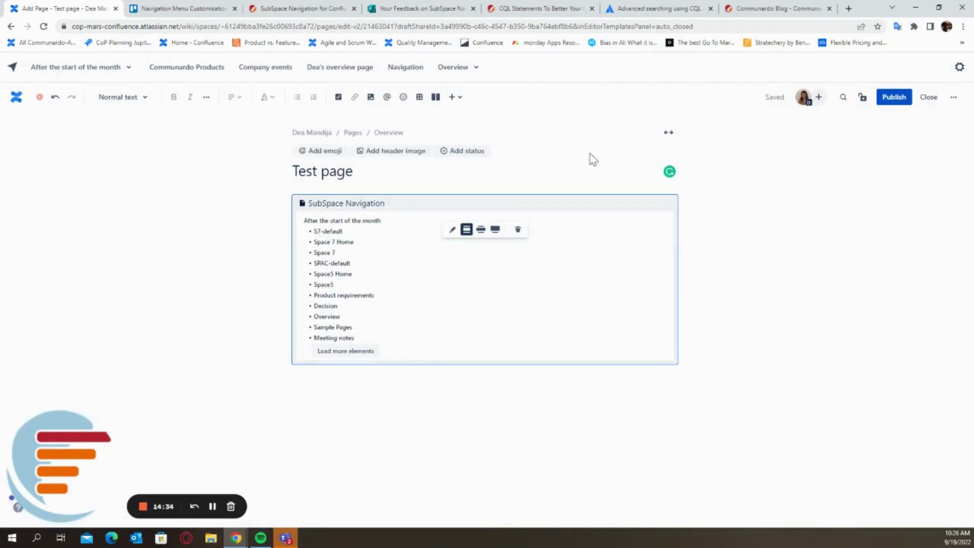
Retitle the page 'Overview - Dea' and publish it after the duplicate-title error
double_click(389, 171)
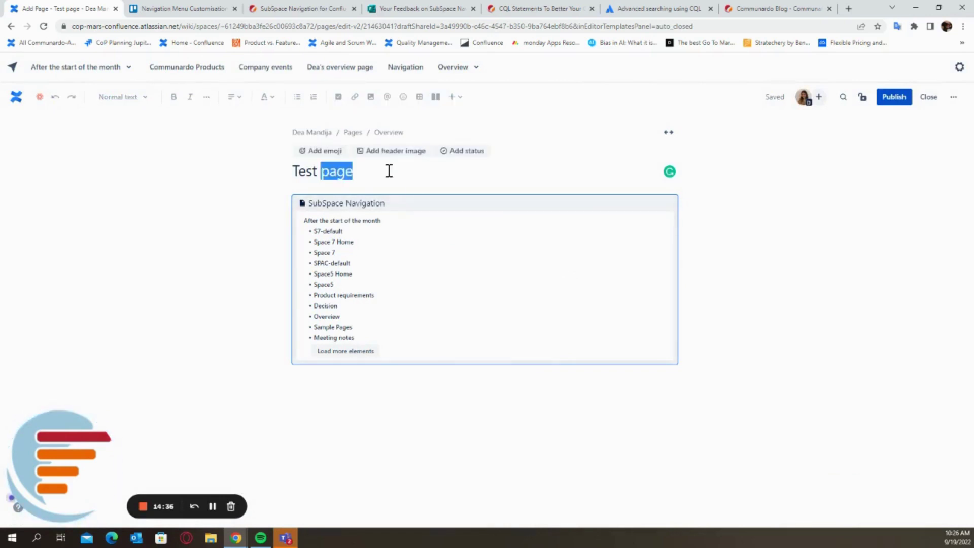
triple_click(389, 171)
text(O)
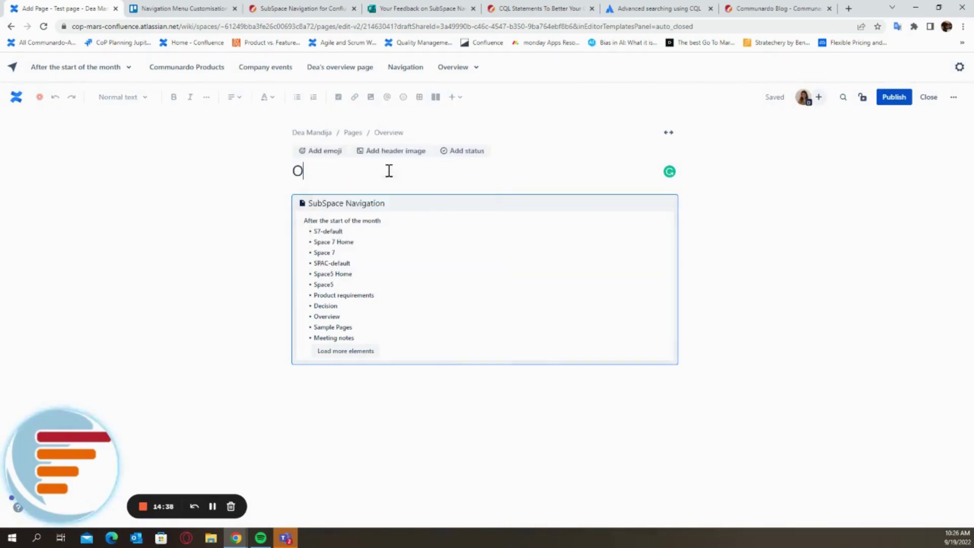
text(verview)
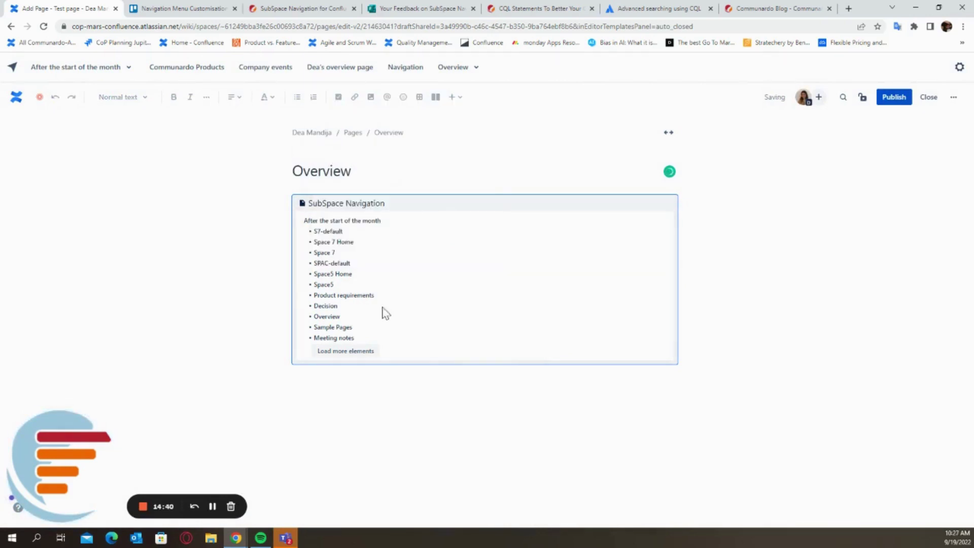
click(376, 397)
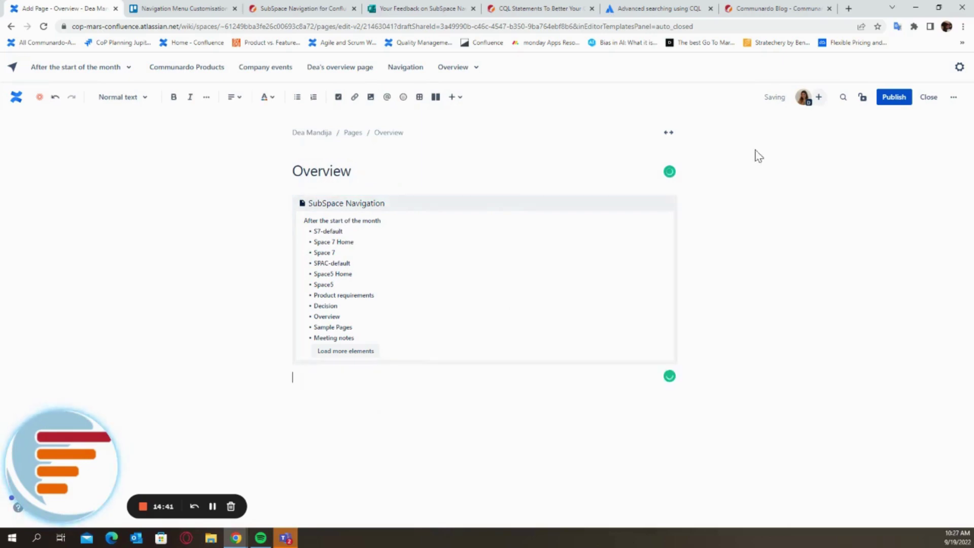
click(879, 100)
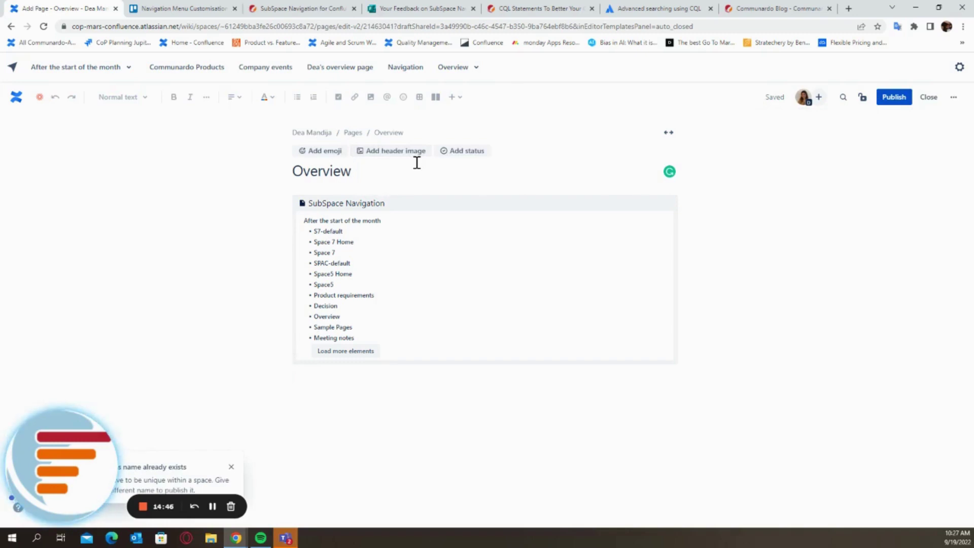
text(- D)
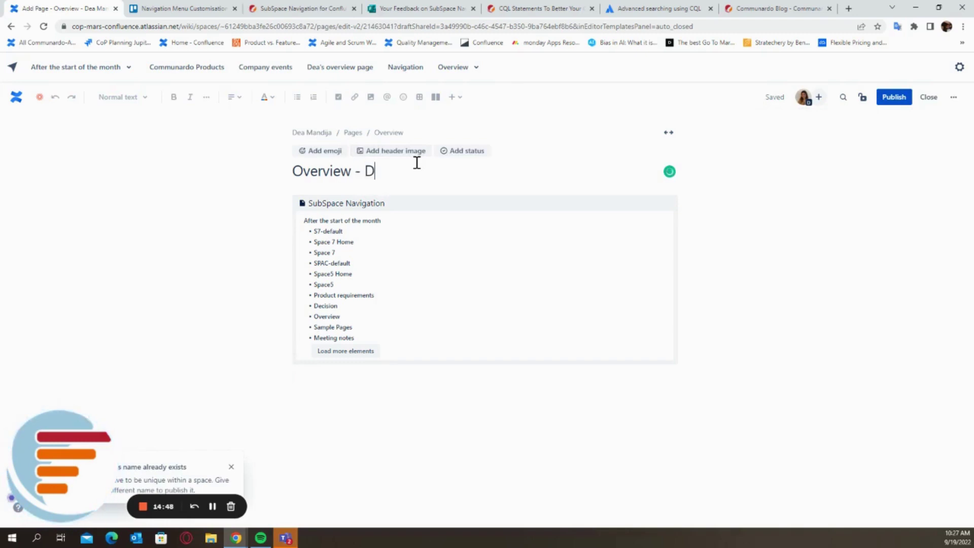
text(ea)
click(881, 98)
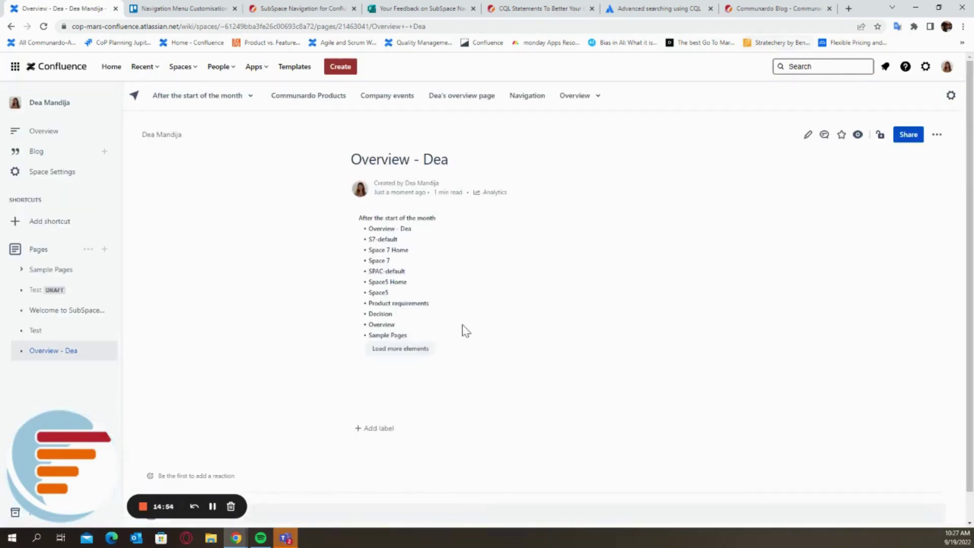
Load more elements twice in the published page's navigation list
click(394, 351)
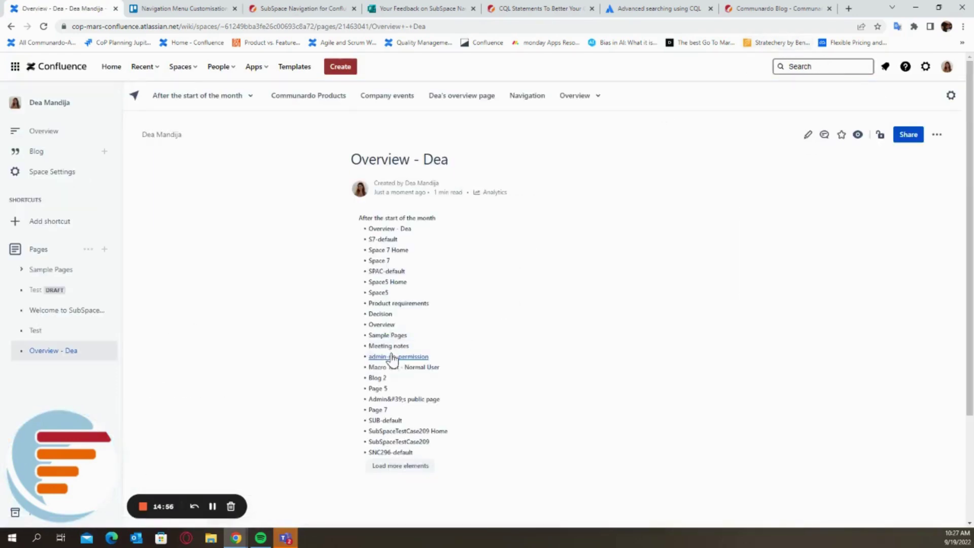
scroll(543, 259, down, 3)
click(422, 327)
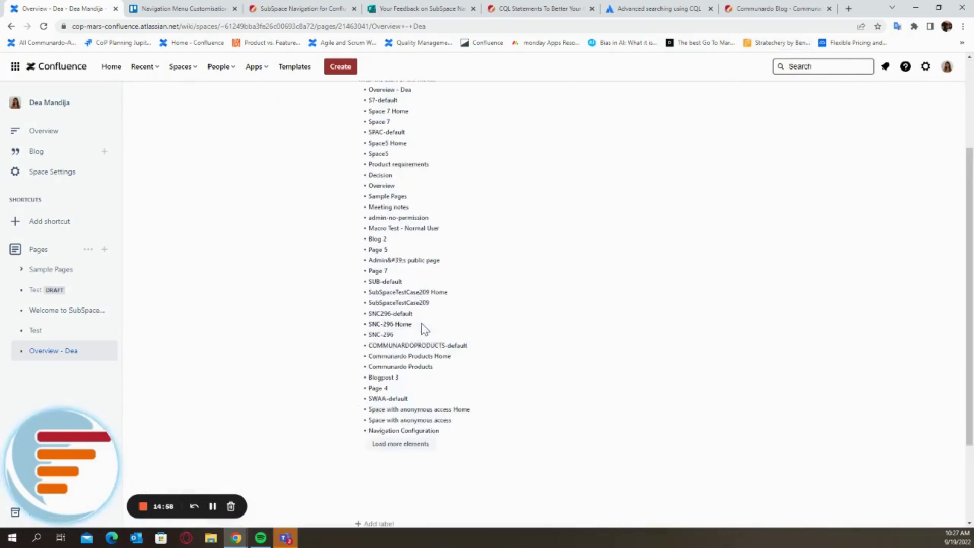
scroll(462, 308, up, 3)
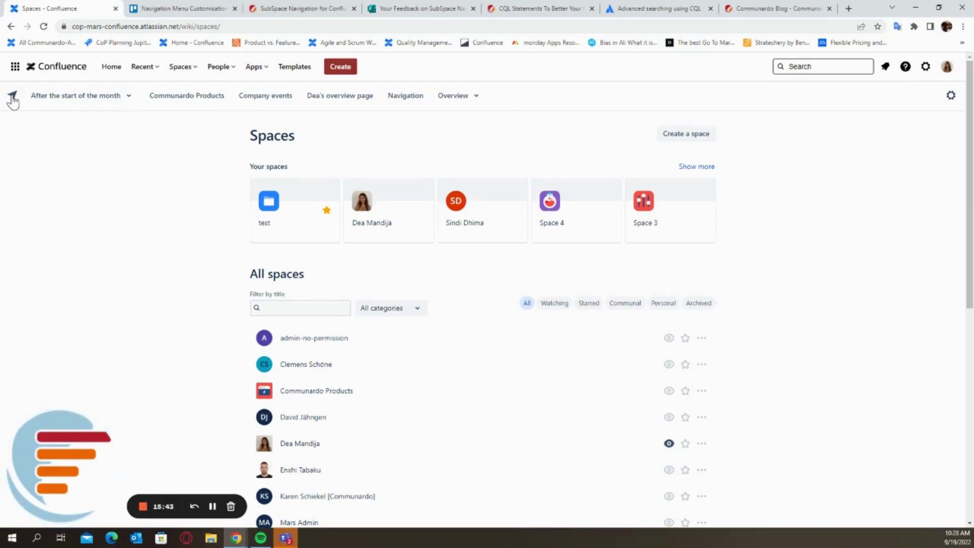
Open the navigation bar's configuration and view its Style configuration tab
click(956, 97)
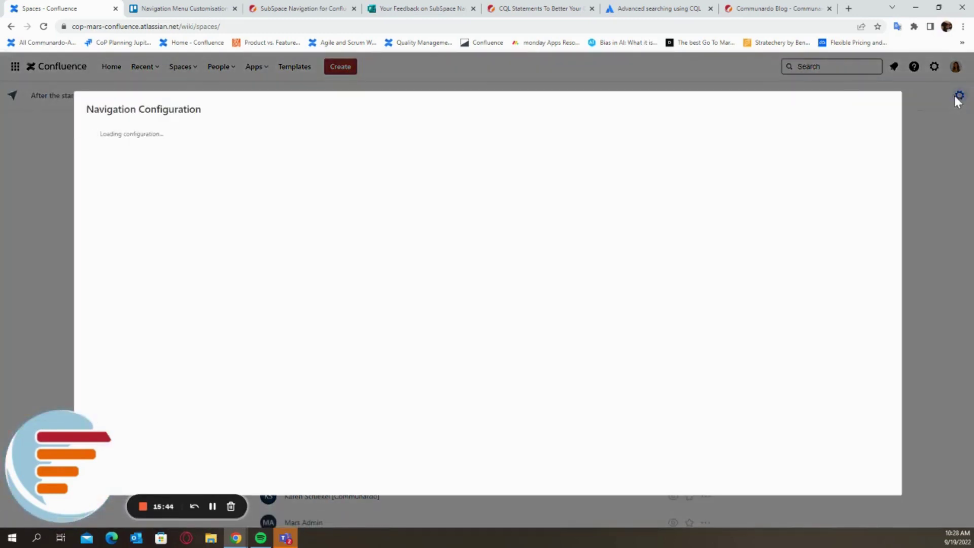
click(241, 183)
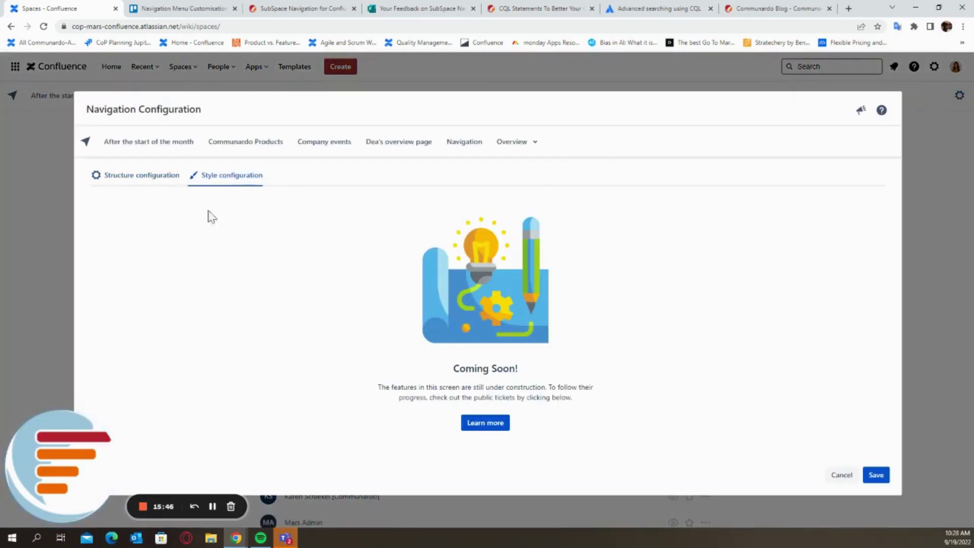